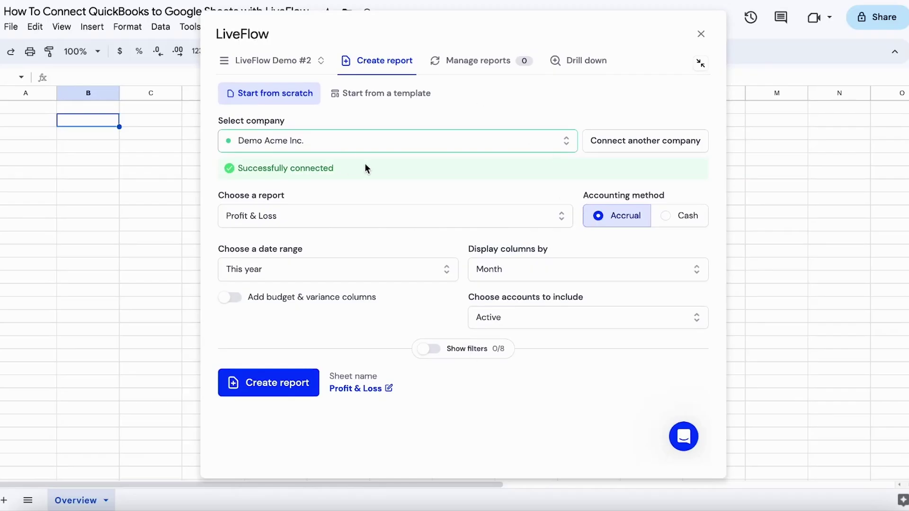
Open the list of connected demo companies in the LiveFlow sidebar.
{"action": "left_click", "coordinate": [381, 147]}
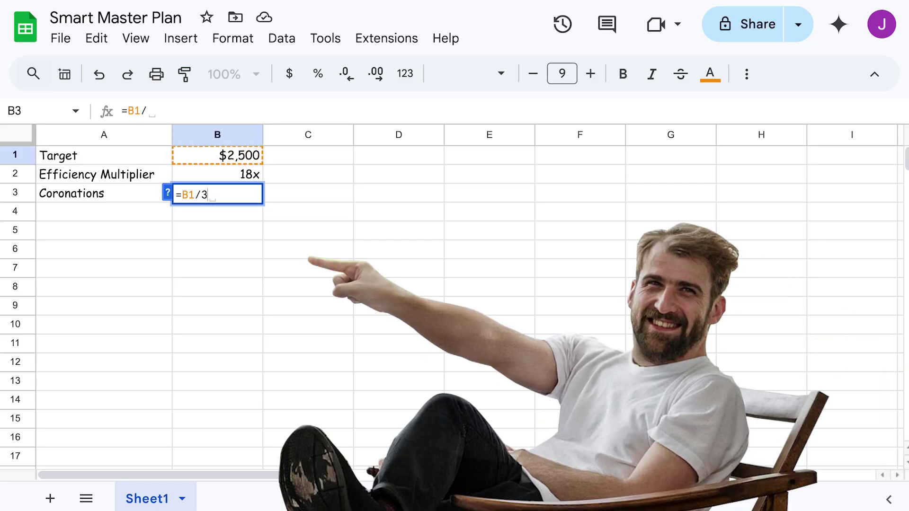
Go to LiveFlow's Live Dashboards page showing recommended templates and existing dashboards.
{"action": "type", "text": "."}
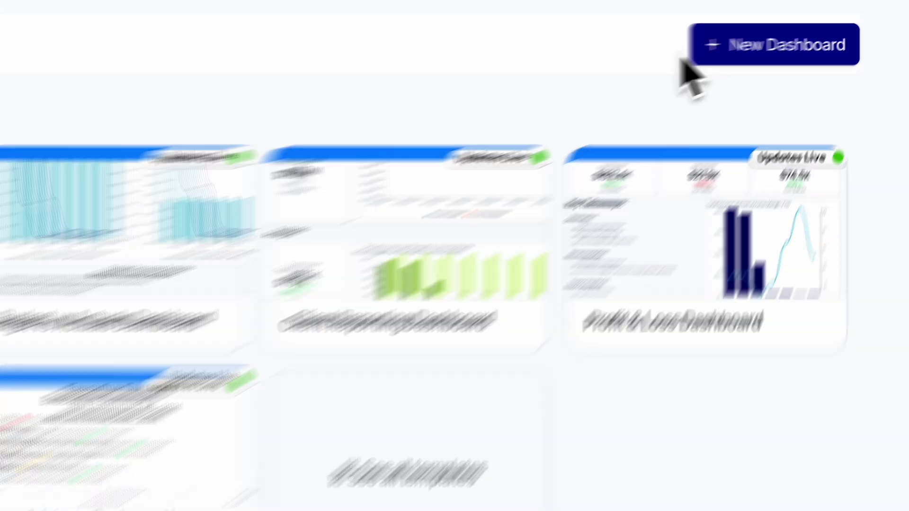
Create 'Copy of Daily Financial Activity Tracker' from its template and collapse the sidebar.
{"action": "left_click", "coordinate": [805, 29]}
{"action": "left_click", "coordinate": [785, 162]}
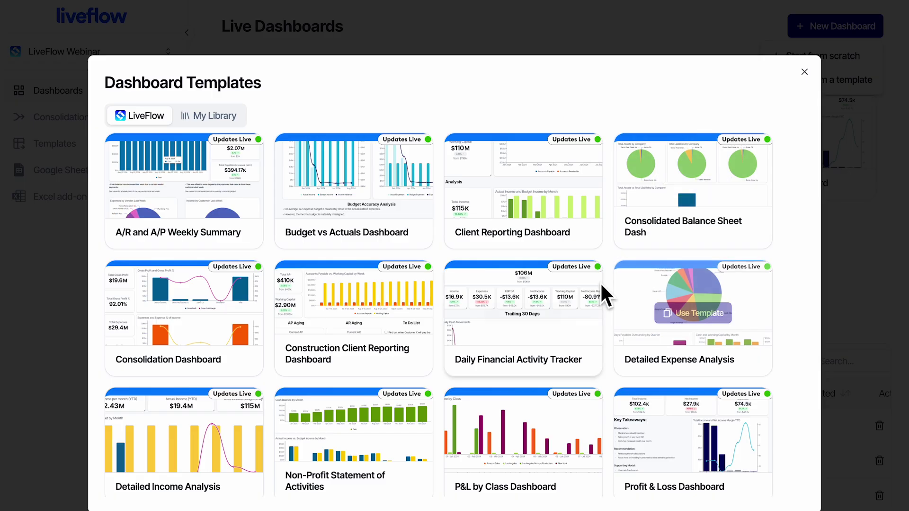
{"action": "mouse_move", "coordinate": [517, 315]}
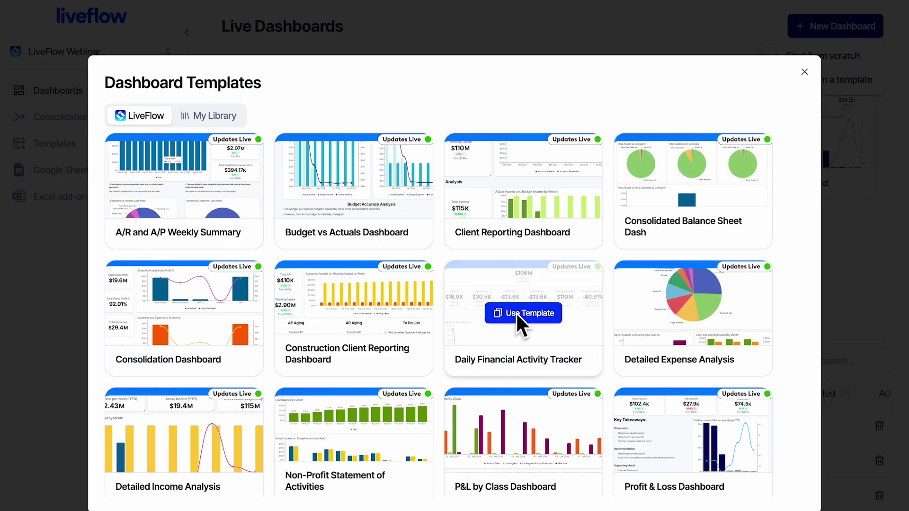
{"action": "left_click", "coordinate": [515, 313]}
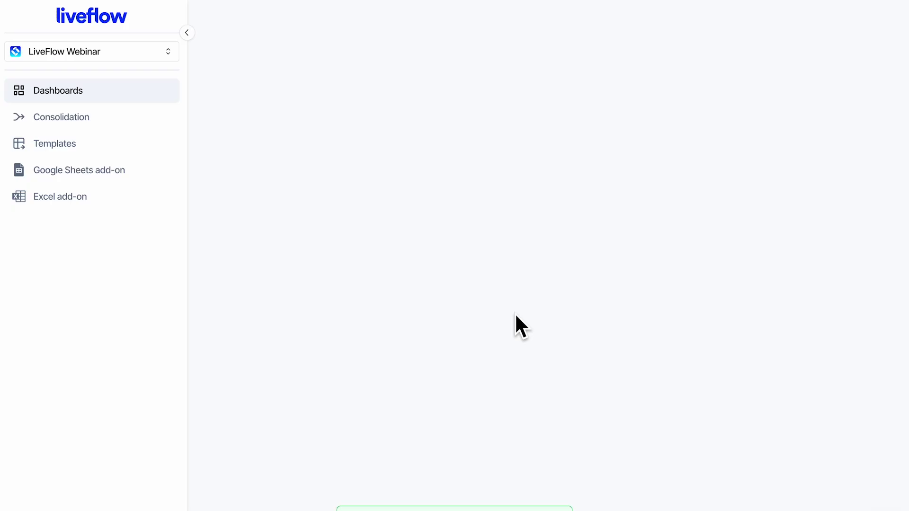
{"action": "left_click", "coordinate": [328, 54]}
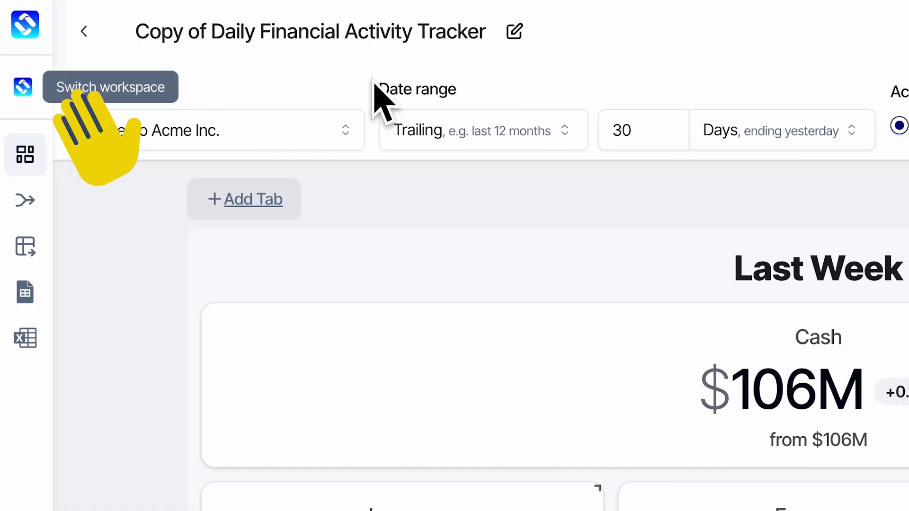
Retitle the Last Week Cash scorecard to 'Cashola', keeping it displayed as a Scorecard.
{"action": "scroll", "coordinate": [331, 142], "scroll_direction": "down", "scroll_amount": 2}
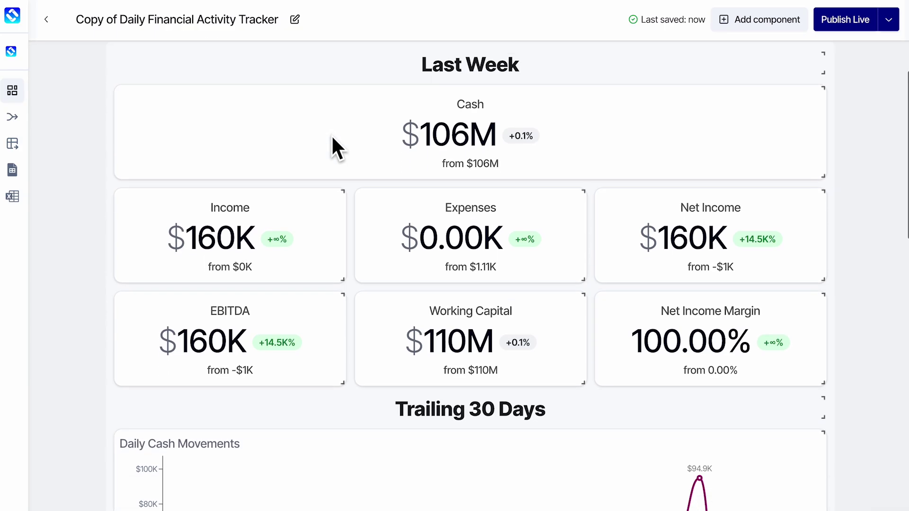
{"action": "scroll", "coordinate": [333, 146], "scroll_direction": "down", "scroll_amount": 10}
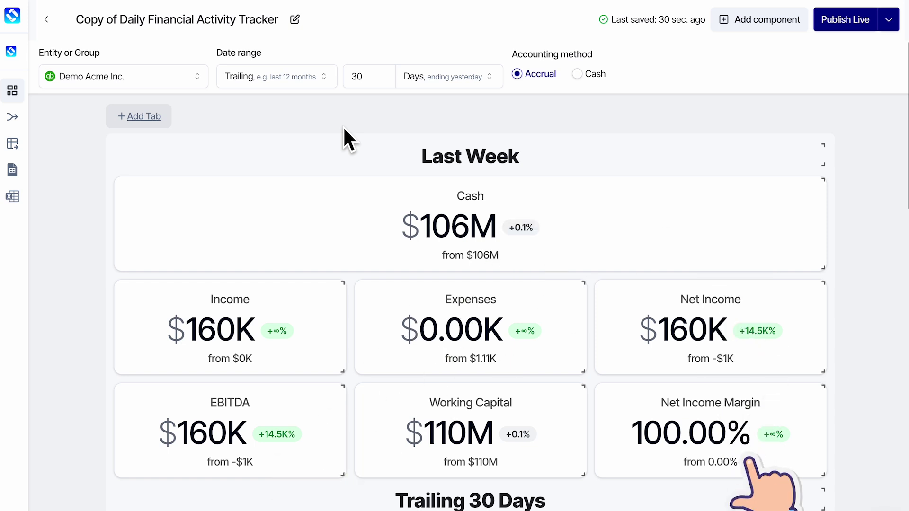
{"action": "left_click", "coordinate": [439, 236]}
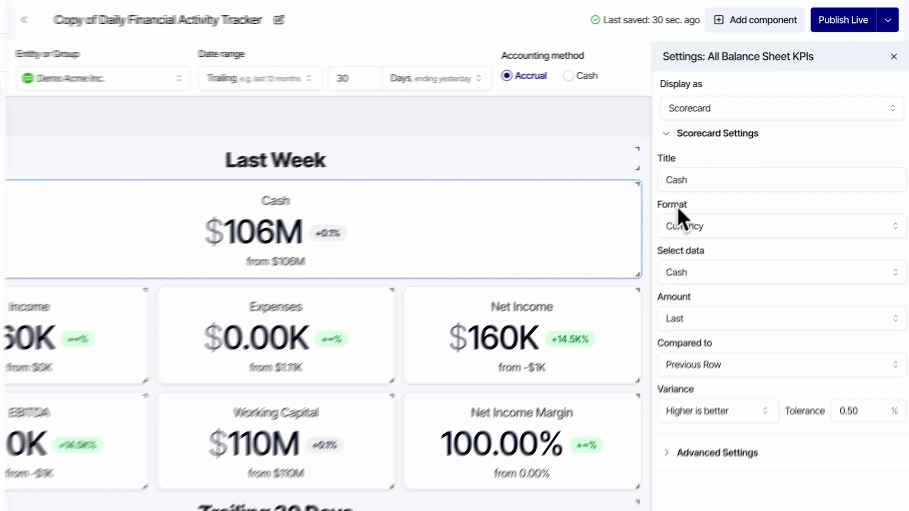
{"action": "left_click", "coordinate": [757, 108]}
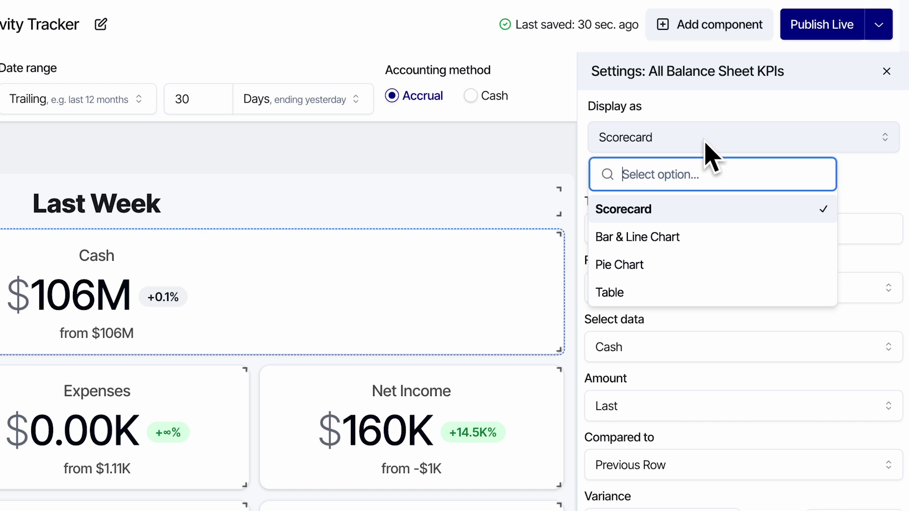
{"action": "left_click", "coordinate": [636, 211]}
{"action": "type", "text": "ola"}
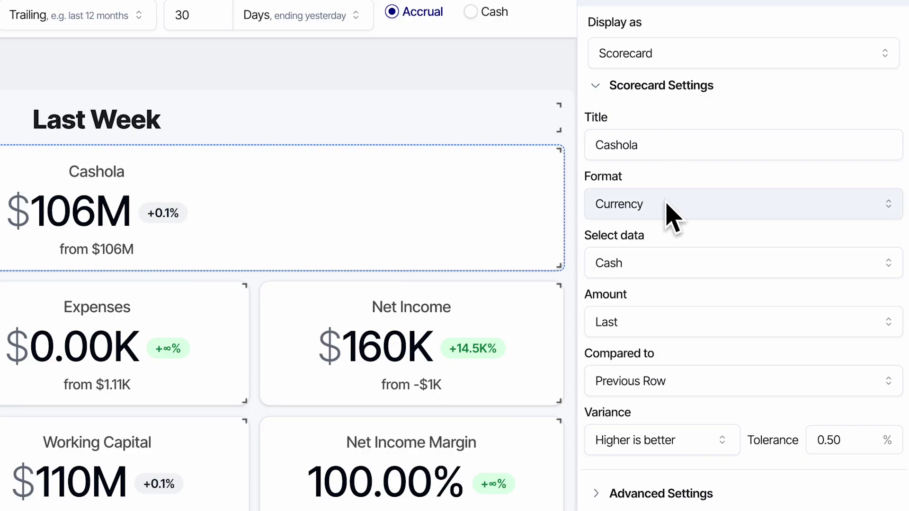
Confirm the card's data stays Cash and review its Amount options.
{"action": "left_click", "coordinate": [632, 262]}
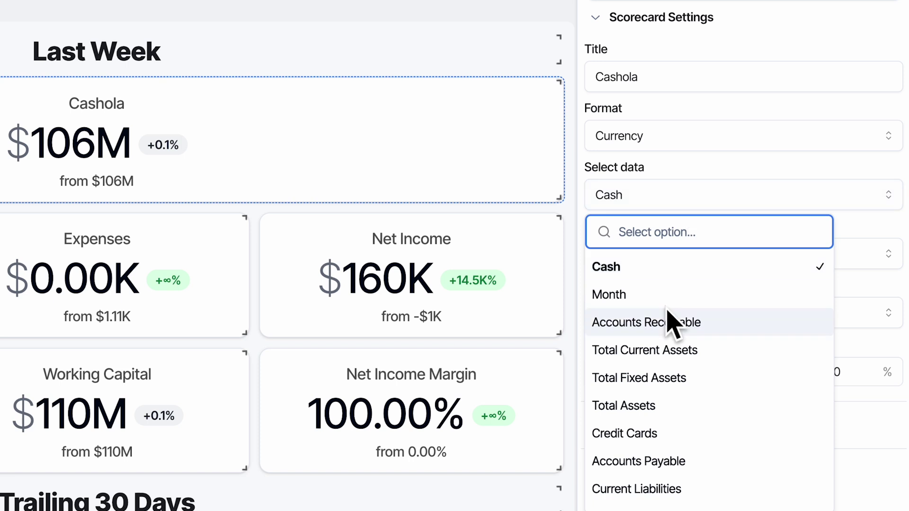
{"action": "scroll", "coordinate": [653, 349], "scroll_direction": "down", "scroll_amount": 3}
{"action": "scroll", "coordinate": [654, 349], "scroll_direction": "up", "scroll_amount": 3}
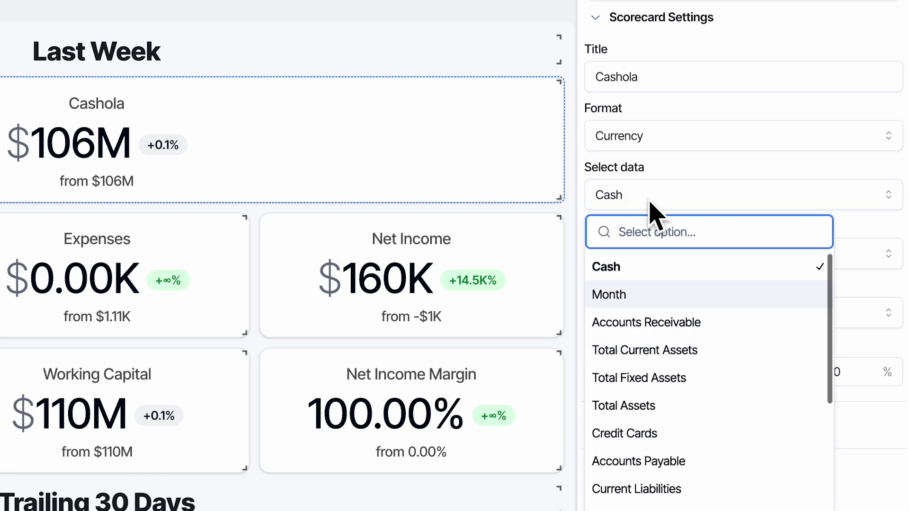
{"action": "left_click", "coordinate": [704, 182]}
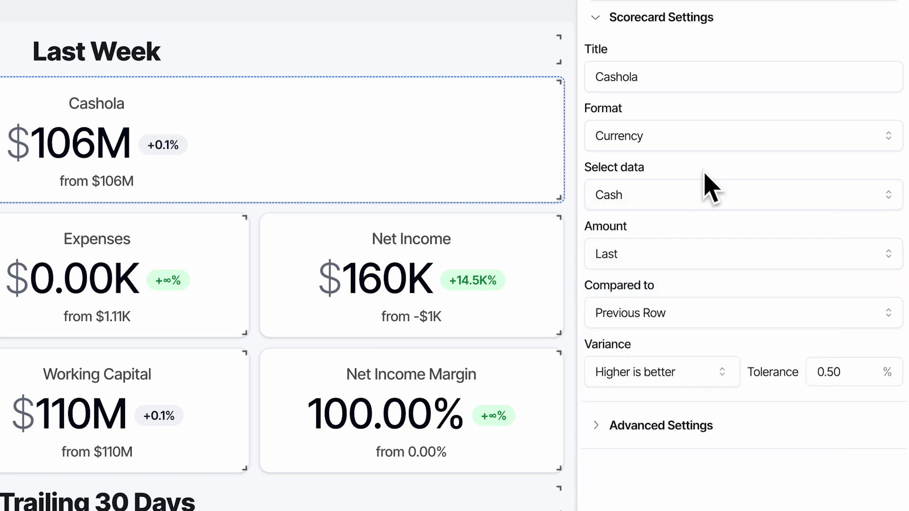
{"action": "left_click", "coordinate": [715, 244]}
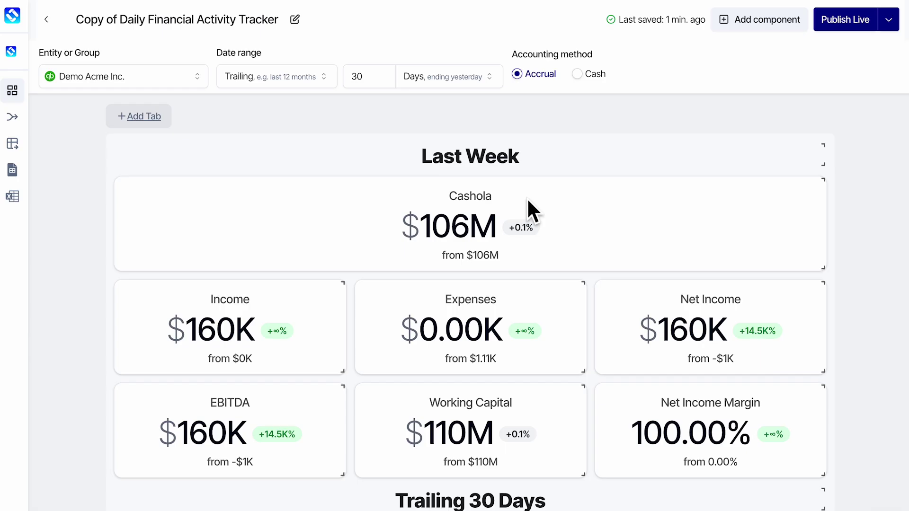
Reveal Cashola's BalanceSheet query under Advanced Settings, keeping Amount and the Previous Row comparison.
{"action": "left_click", "coordinate": [528, 202]}
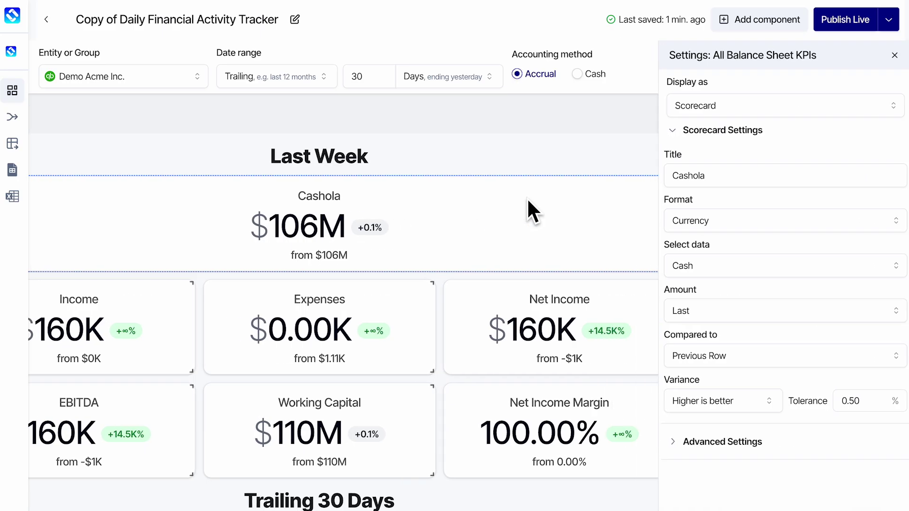
{"action": "left_click", "coordinate": [710, 441]}
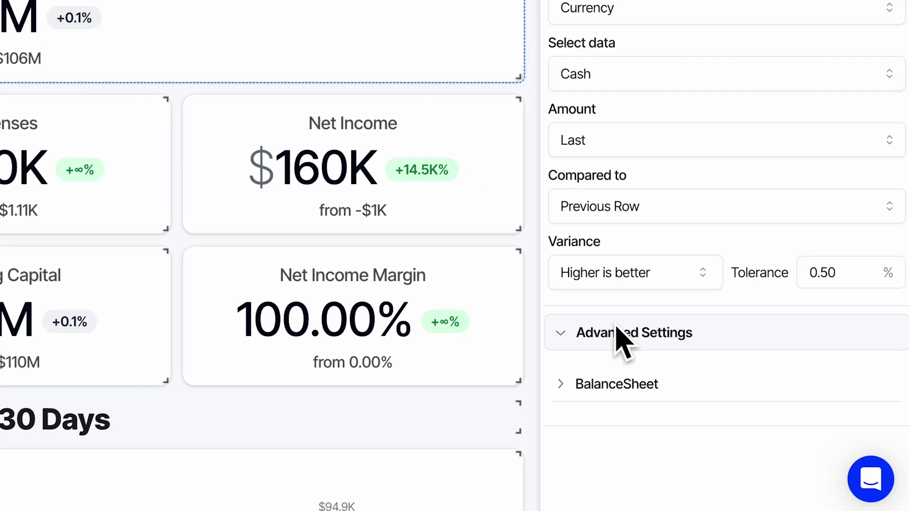
{"action": "left_click", "coordinate": [616, 384]}
{"action": "scroll", "coordinate": [649, 392], "scroll_direction": "down", "scroll_amount": 7}
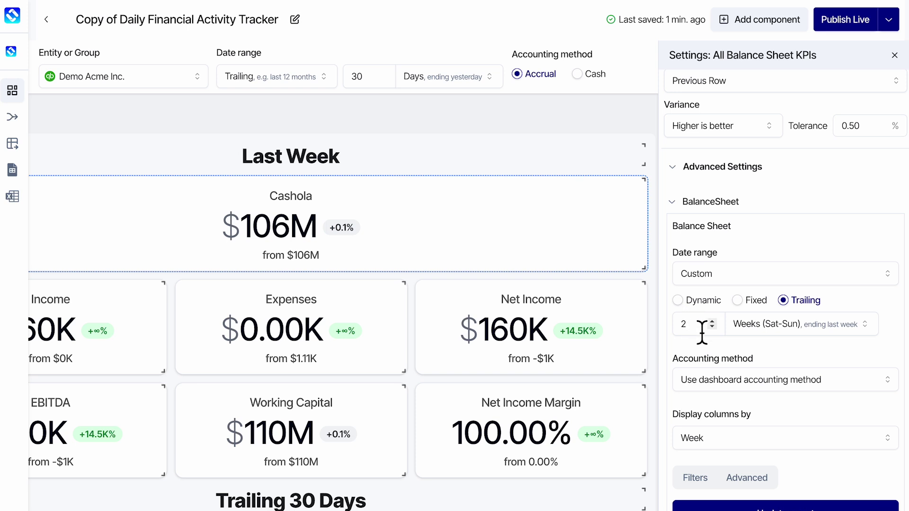
{"action": "scroll", "coordinate": [702, 332], "scroll_direction": "up", "scroll_amount": 6}
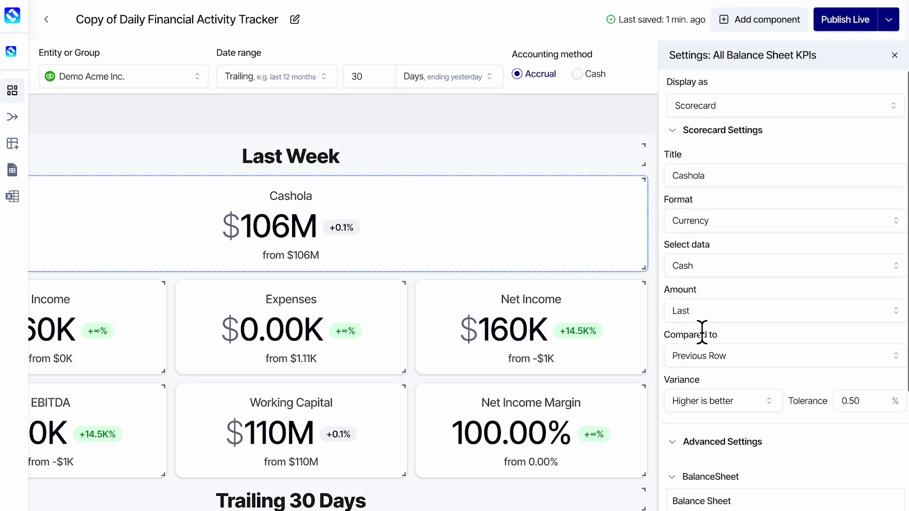
{"action": "left_click", "coordinate": [753, 305]}
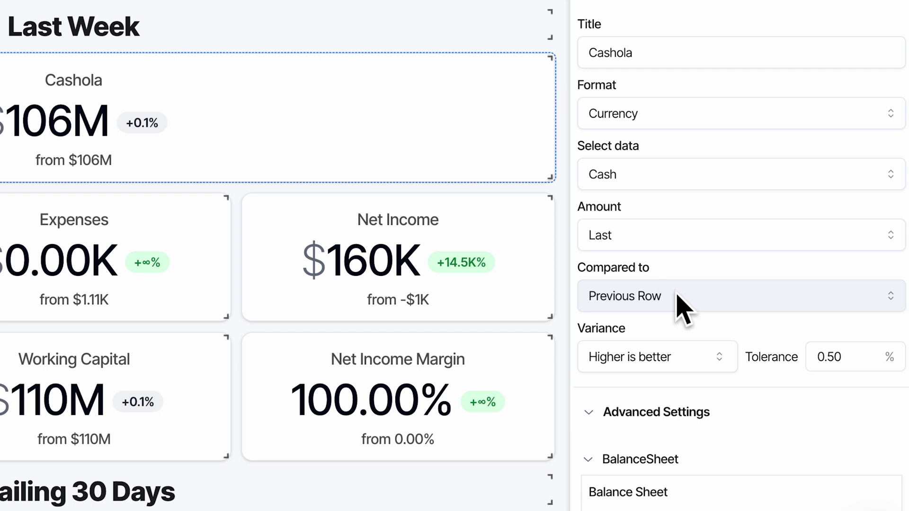
{"action": "left_click", "coordinate": [677, 295]}
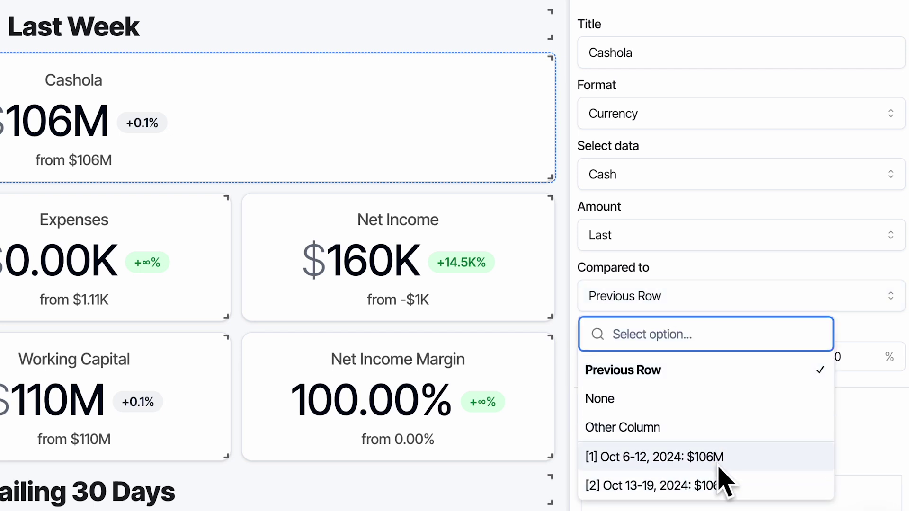
{"action": "left_click", "coordinate": [700, 272]}
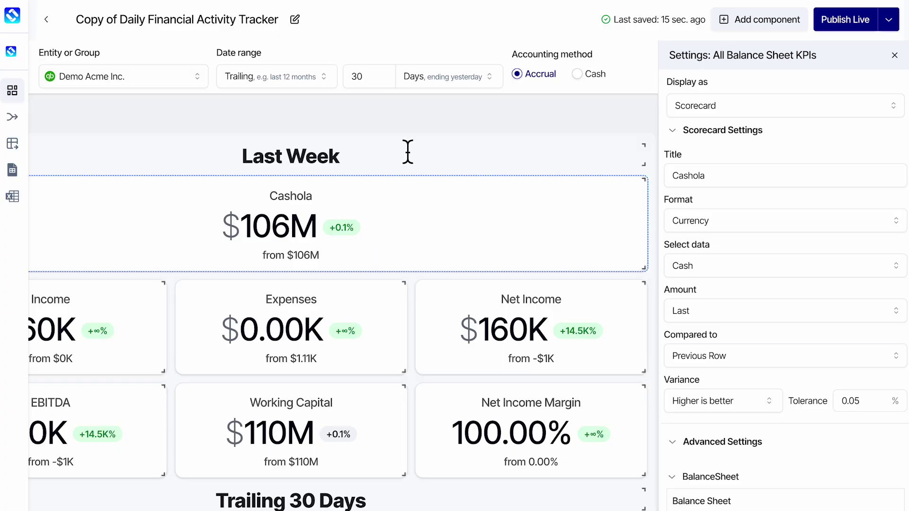
Close Cashola's settings and confirm the Income scorecard's data stays Income.
{"action": "key", "text": "Escape"}
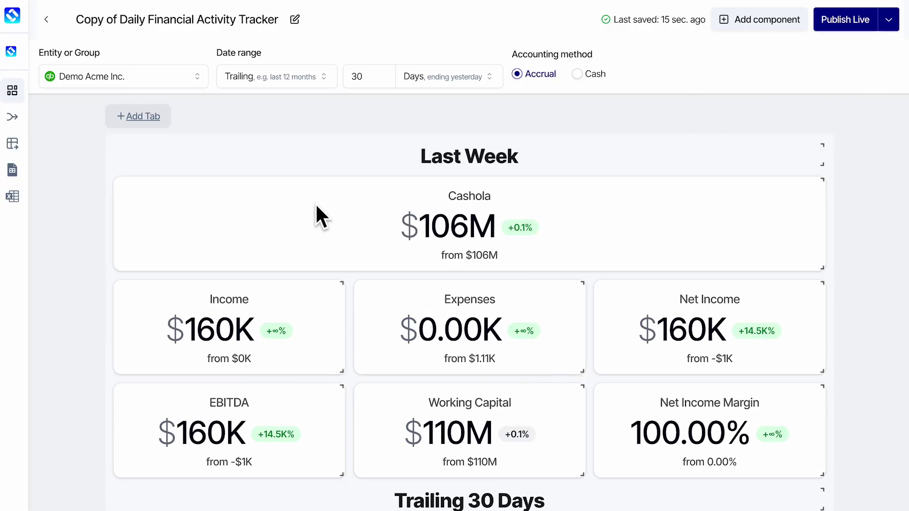
{"action": "scroll", "coordinate": [306, 221], "scroll_direction": "down", "scroll_amount": 2}
{"action": "left_click", "coordinate": [239, 268]}
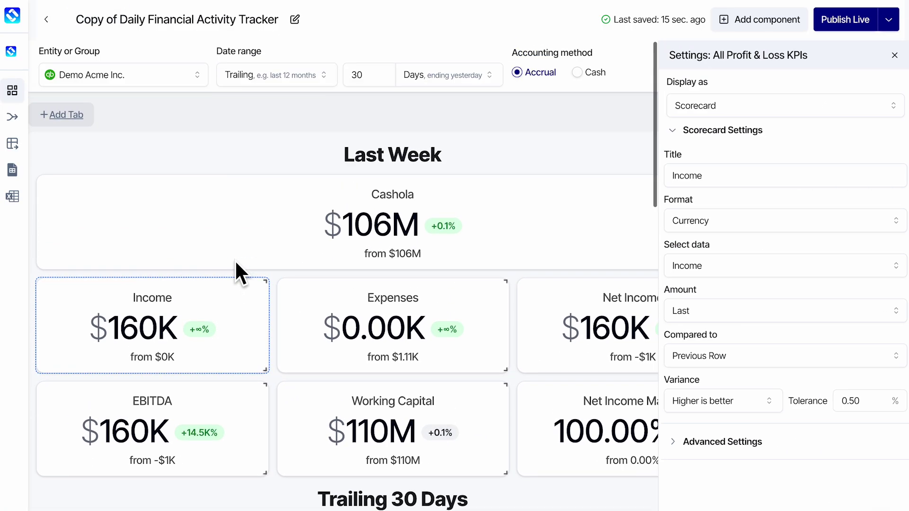
{"action": "left_click", "coordinate": [696, 265]}
{"action": "scroll", "coordinate": [798, 377], "scroll_direction": "down", "scroll_amount": 3}
{"action": "scroll", "coordinate": [799, 378], "scroll_direction": "up", "scroll_amount": 3}
{"action": "left_click", "coordinate": [797, 270]}
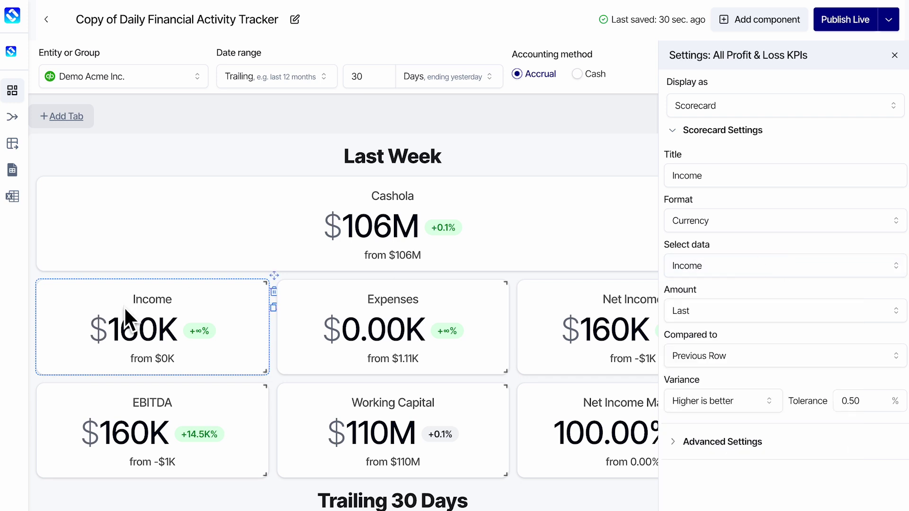
Leave Income's amount on Last and close the settings panel.
{"action": "left_click", "coordinate": [707, 309]}
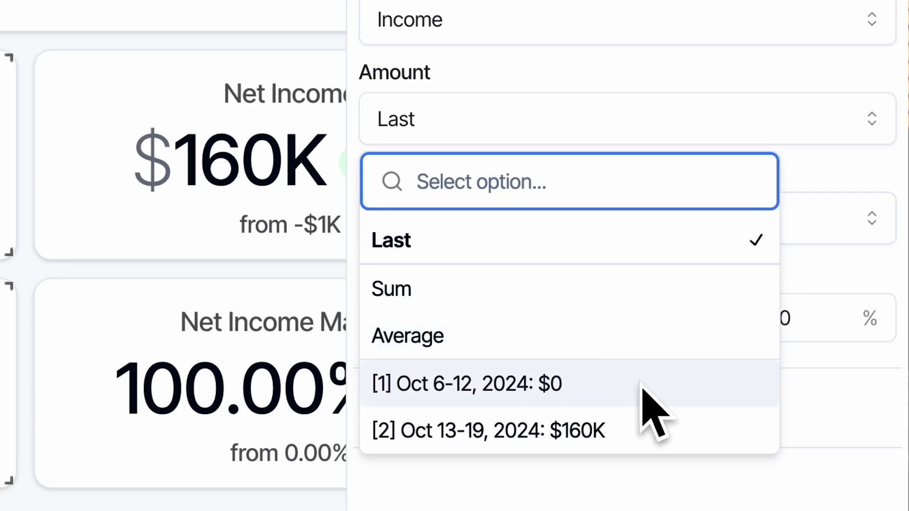
{"action": "key", "text": "Up"}
{"action": "key", "text": "Up"}
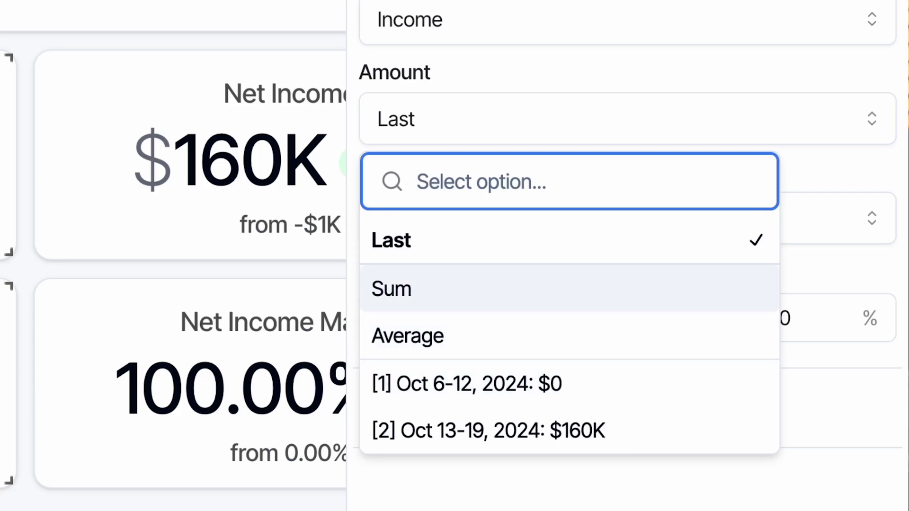
{"action": "key", "text": "Escape"}
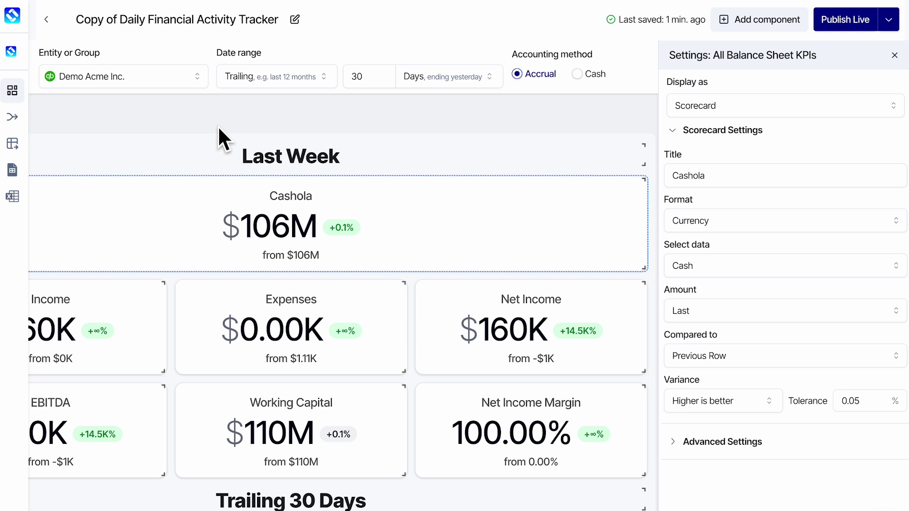
{"action": "key", "text": "Escape"}
{"action": "scroll", "coordinate": [674, 168], "scroll_direction": "down", "scroll_amount": 8}
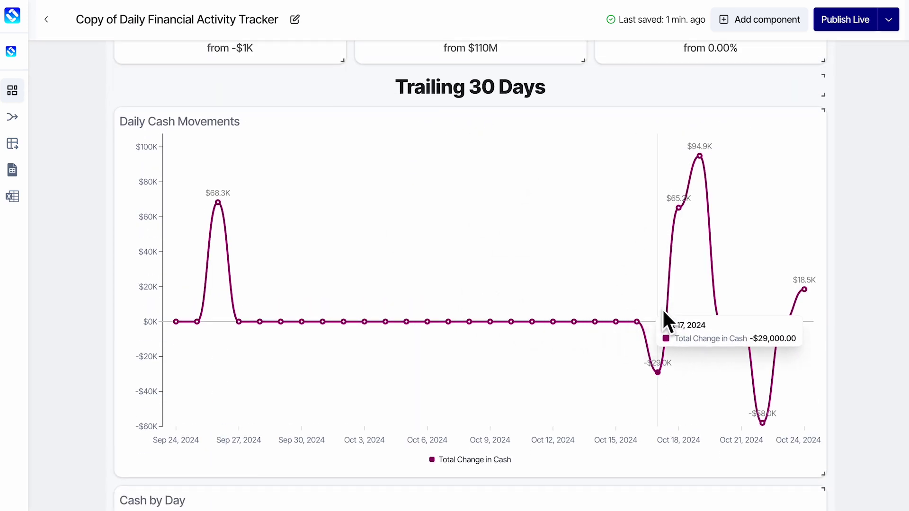
{"action": "left_click", "coordinate": [609, 244]}
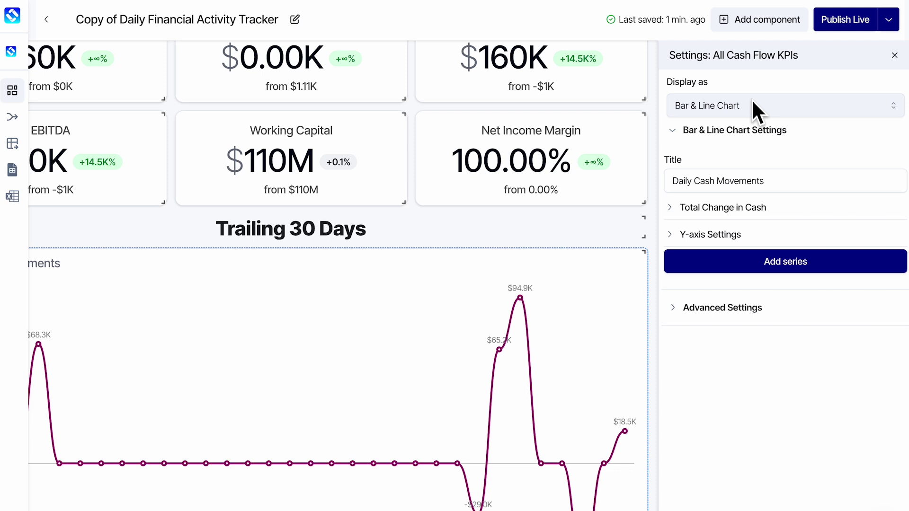
{"action": "left_click", "coordinate": [752, 99]}
{"action": "left_click", "coordinate": [761, 110]}
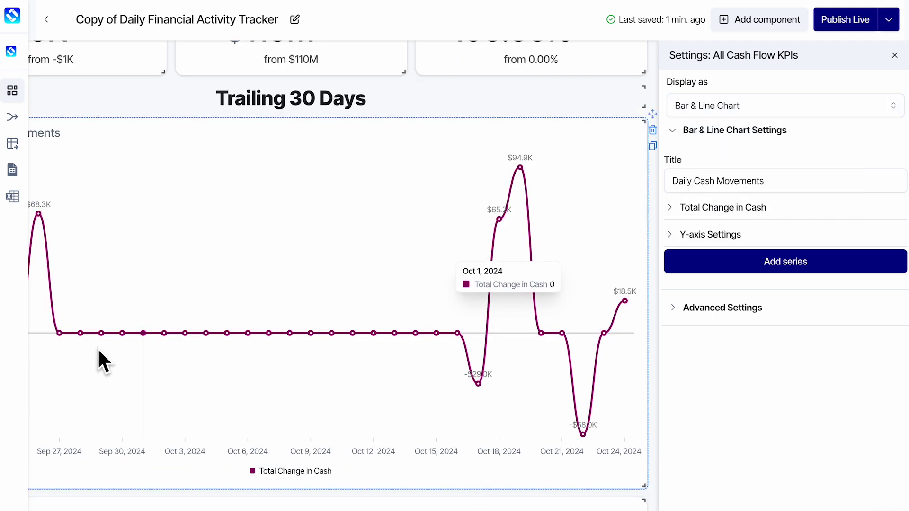
{"action": "left_click", "coordinate": [894, 55]}
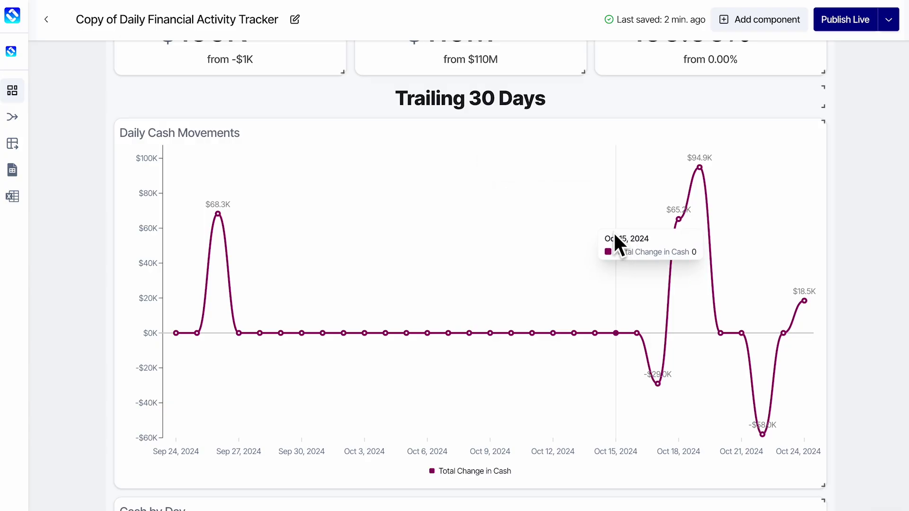
{"action": "scroll", "coordinate": [616, 235], "scroll_direction": "down", "scroll_amount": 10}
{"action": "scroll", "coordinate": [616, 235], "scroll_direction": "up", "scroll_amount": 20}
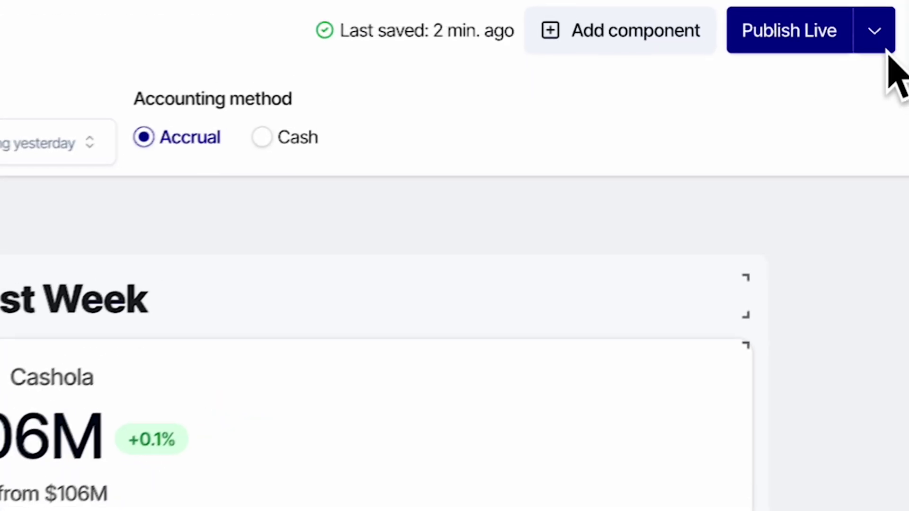
Publish the Daily Financial Activity Tracker copy as a live dashboard.
{"action": "left_click", "coordinate": [889, 20]}
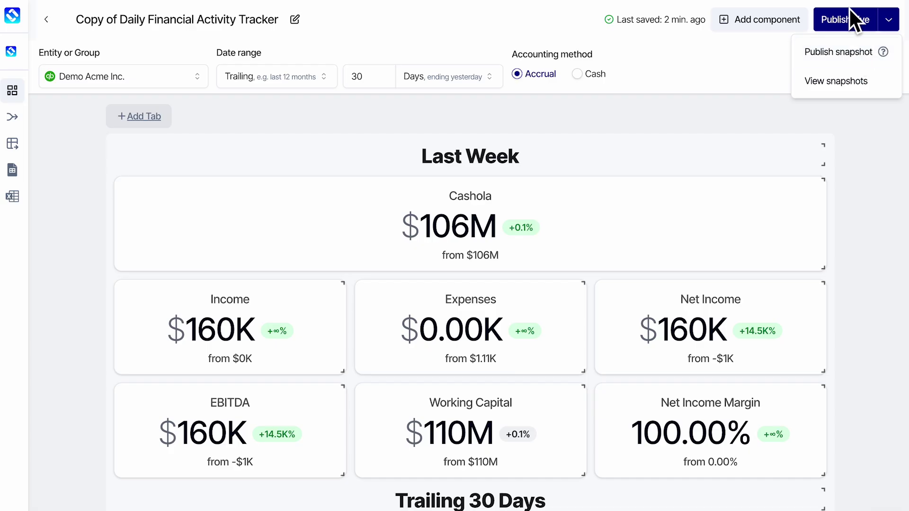
{"action": "left_click", "coordinate": [850, 12]}
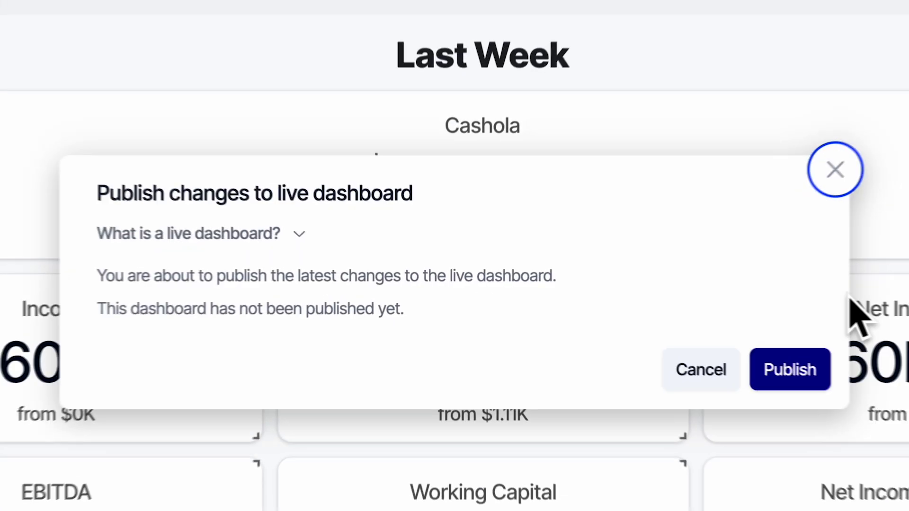
{"action": "left_click", "coordinate": [792, 371]}
View the dashboard in client view, zoomed out to fit, then dismiss the published confirmation.
{"action": "left_click", "coordinate": [791, 371]}
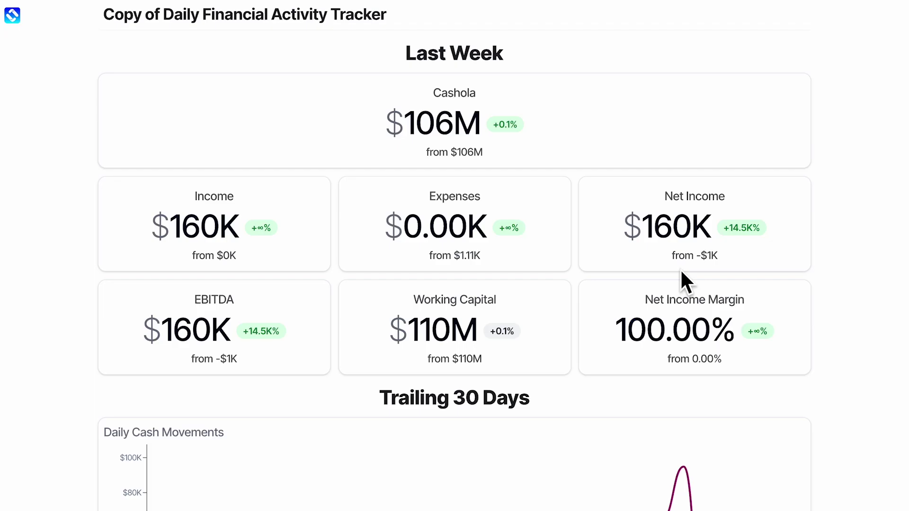
{"action": "scroll", "coordinate": [816, 218], "scroll_direction": "down", "scroll_amount": 15}
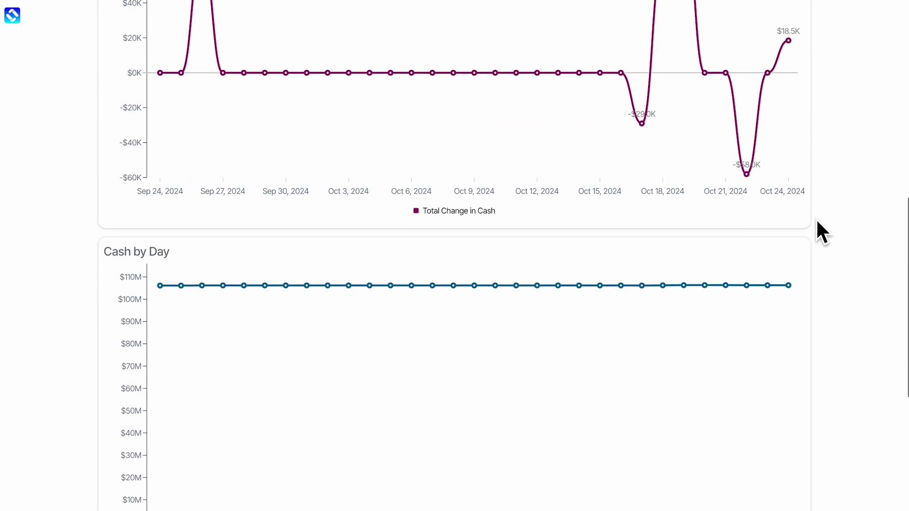
{"action": "scroll", "coordinate": [816, 217], "scroll_direction": "up", "scroll_amount": 20}
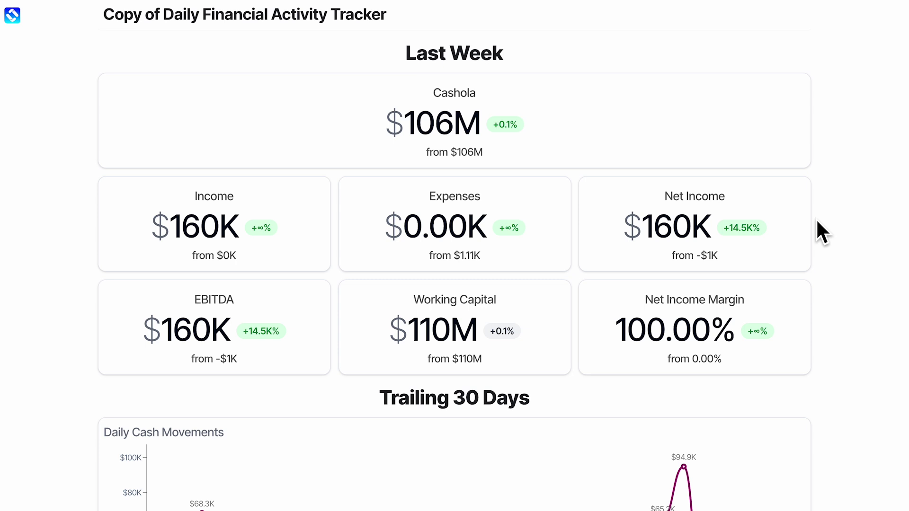
{"action": "key", "text": "super+minus"}
{"action": "key", "text": "super+minus"}
{"action": "key", "text": "super+minus"}
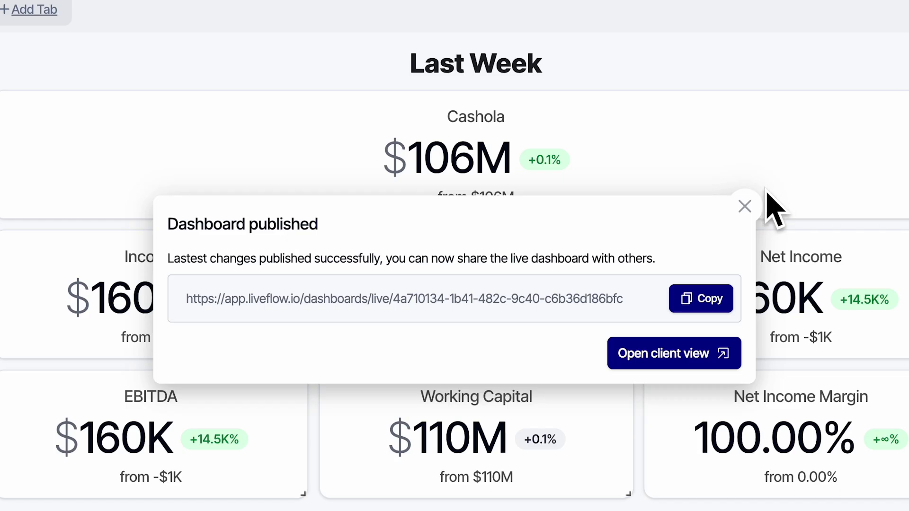
{"action": "left_click", "coordinate": [745, 203]}
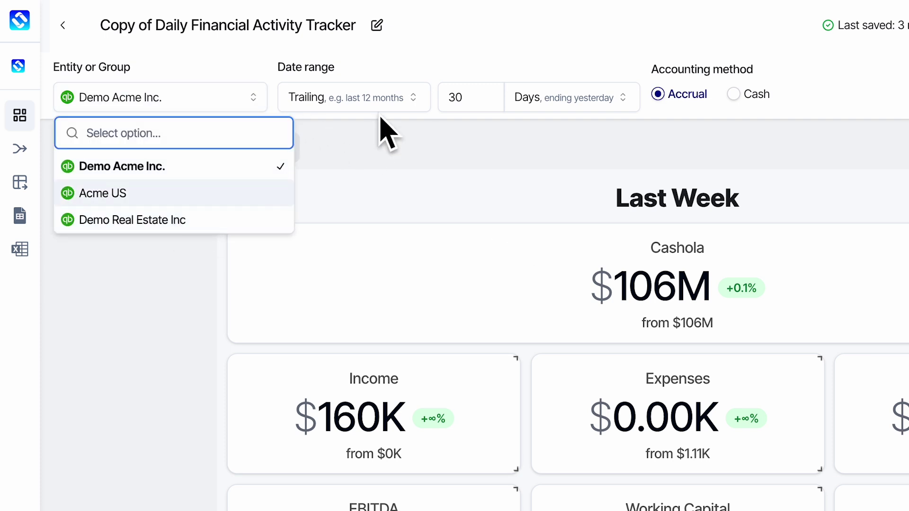
{"action": "left_click", "coordinate": [396, 127]}
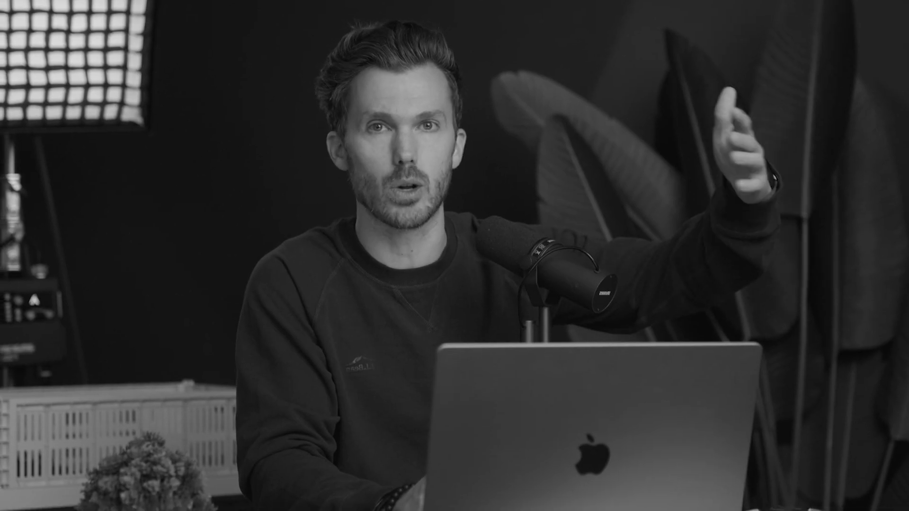
Create 'Copy of Profit & Loss Dashboard' from the Profit & Loss Dashboard template.
{"action": "left_click", "coordinate": [861, 32]}
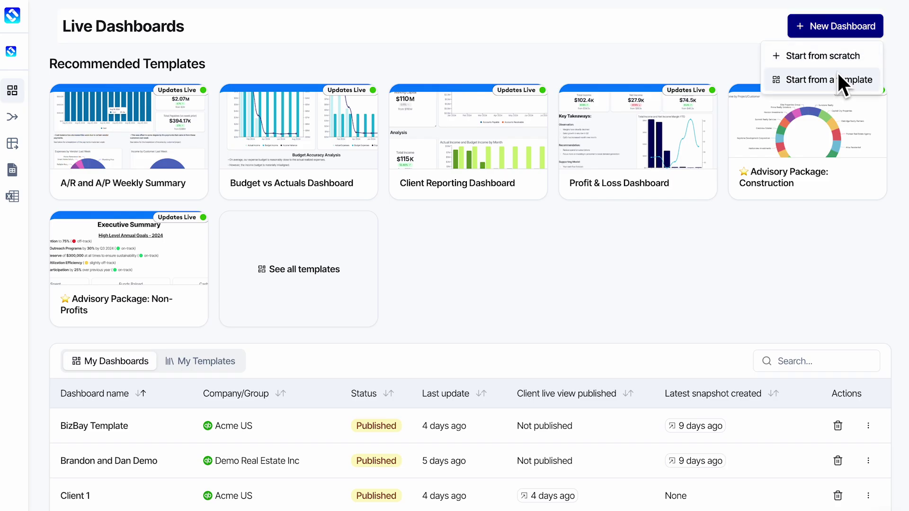
{"action": "left_click", "coordinate": [837, 76]}
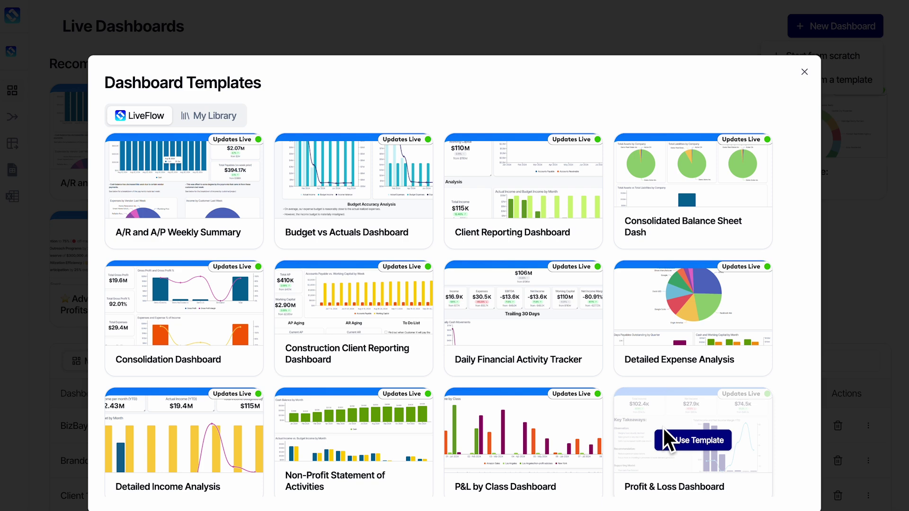
{"action": "left_click", "coordinate": [700, 433]}
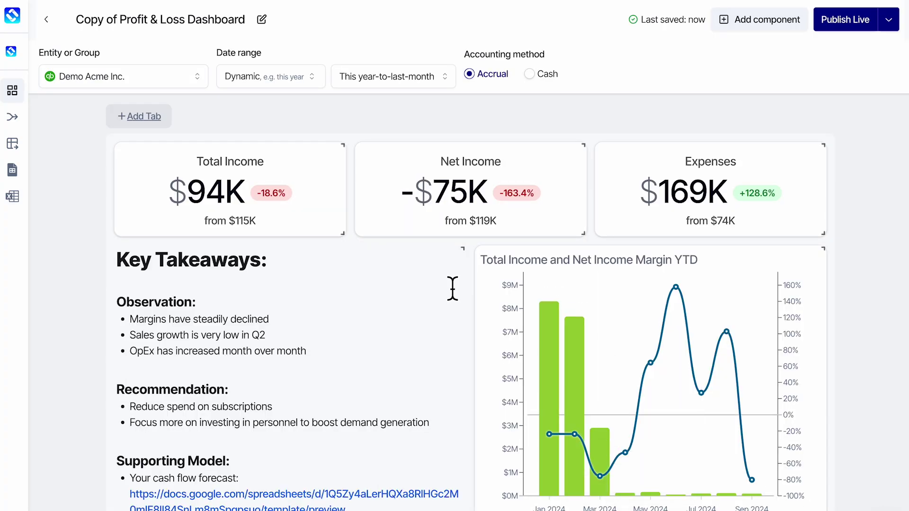
{"action": "scroll", "coordinate": [440, 259], "scroll_direction": "down", "scroll_amount": 2}
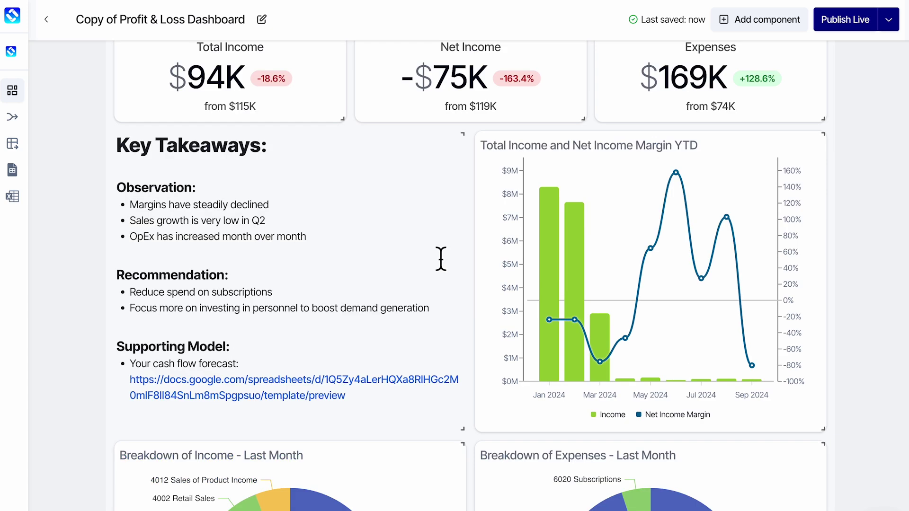
Add a new Observation bullet after the last one reading 'Zirconium tubes are hurting inflatability'.
{"action": "left_click", "coordinate": [327, 248]}
{"action": "key", "text": "Return"}
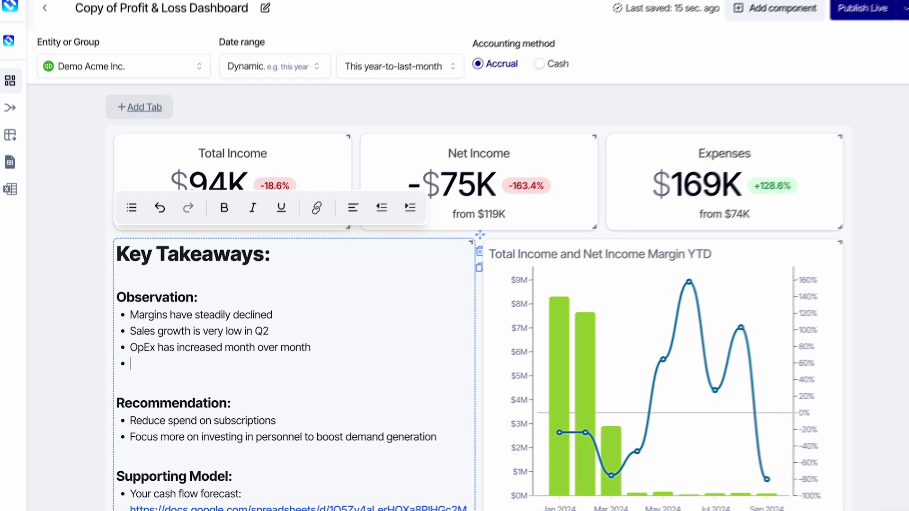
{"action": "type", "text": "Zirconium tubes are hurting inflatability"}
{"action": "scroll", "coordinate": [373, 345], "scroll_direction": "down", "scroll_amount": 10}
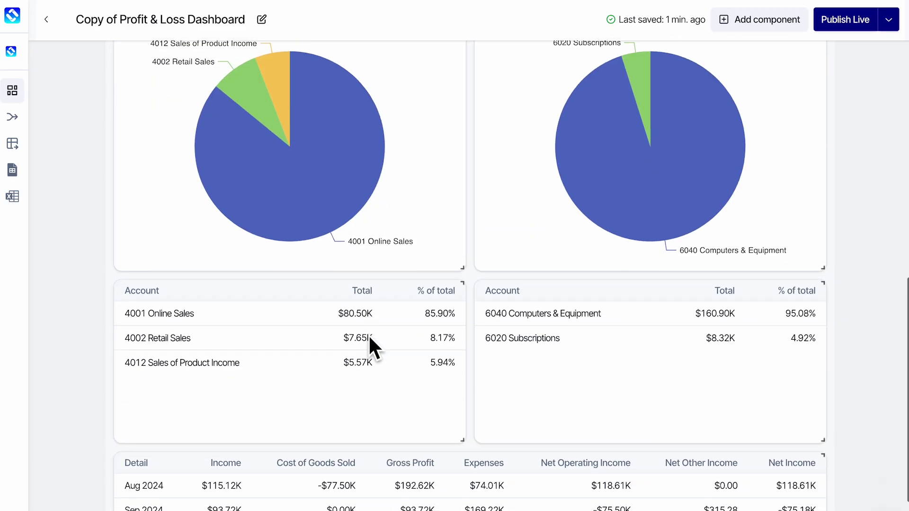
{"action": "scroll", "coordinate": [369, 334], "scroll_direction": "down", "scroll_amount": 3}
{"action": "scroll", "coordinate": [368, 335], "scroll_direction": "up", "scroll_amount": 15}
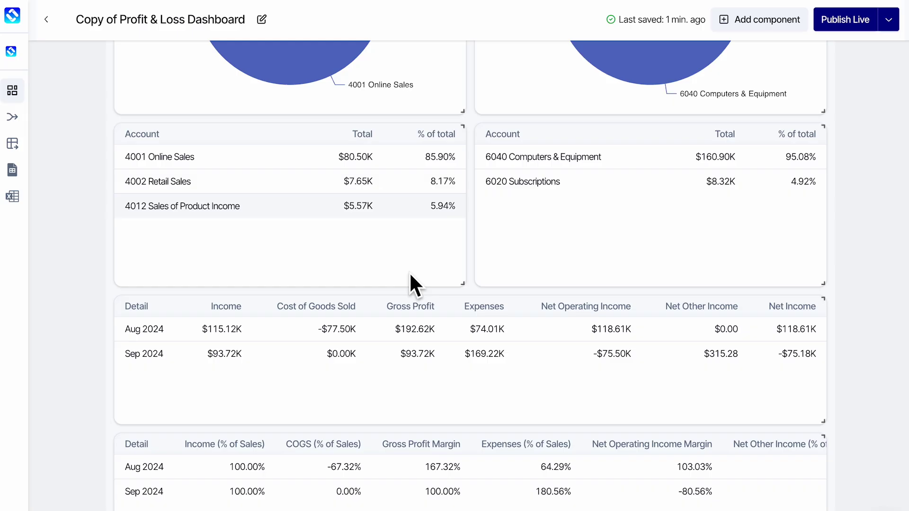
Start Publish Live on the Profit & Loss dashboard copy and confirm publishing its changes.
{"action": "scroll", "coordinate": [410, 284], "scroll_direction": "up", "scroll_amount": 10}
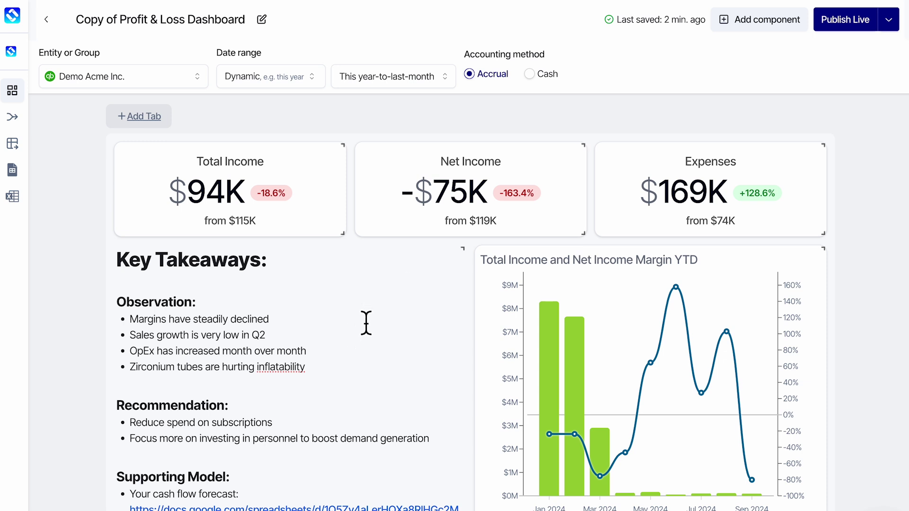
{"action": "left_click", "coordinate": [833, 19]}
{"action": "left_click", "coordinate": [625, 329]}
{"action": "scroll", "coordinate": [626, 329], "scroll_direction": "down", "scroll_amount": 10}
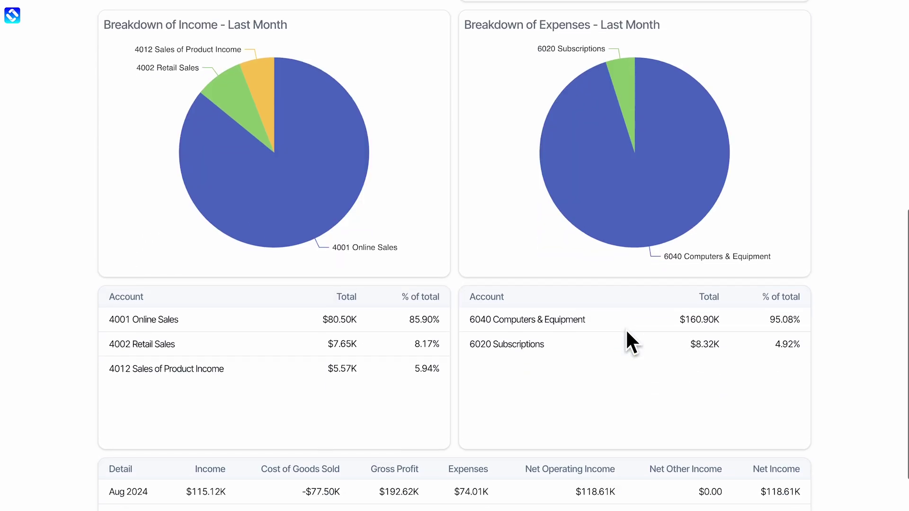
{"action": "scroll", "coordinate": [627, 331], "scroll_direction": "up", "scroll_amount": 10}
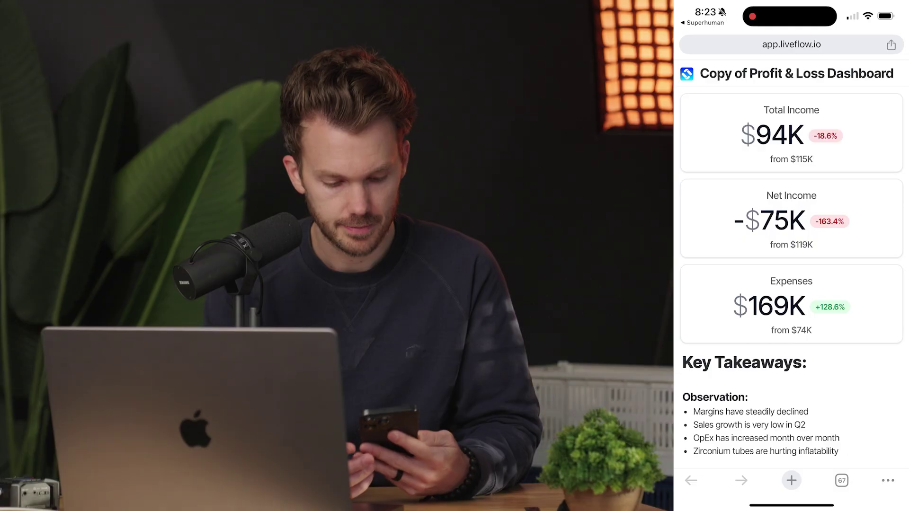
{"action": "scroll", "coordinate": [791, 265], "scroll_direction": "down", "scroll_amount": 10}
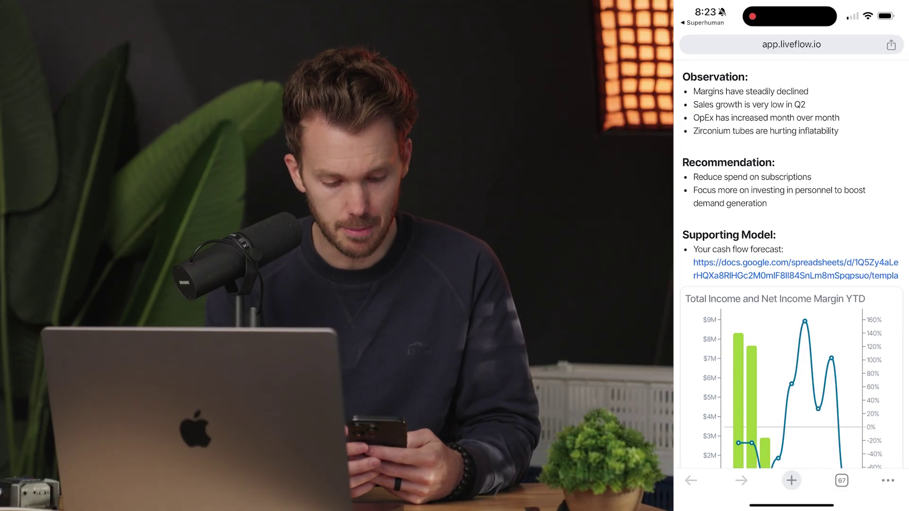
{"action": "scroll", "coordinate": [791, 265], "scroll_direction": "down", "scroll_amount": 5}
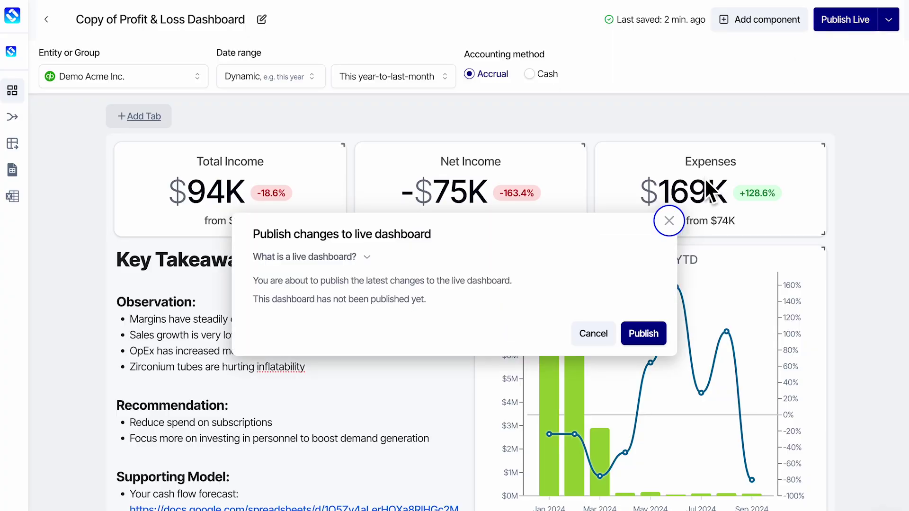
Publish the Profit & Loss dashboard live, then bring up the dashboard template gallery.
{"action": "left_click", "coordinate": [642, 327]}
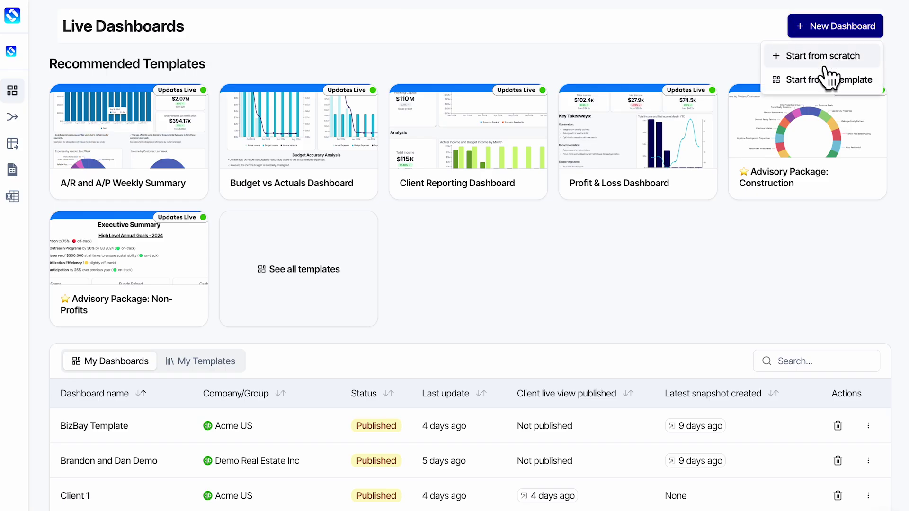
{"action": "left_click", "coordinate": [823, 79]}
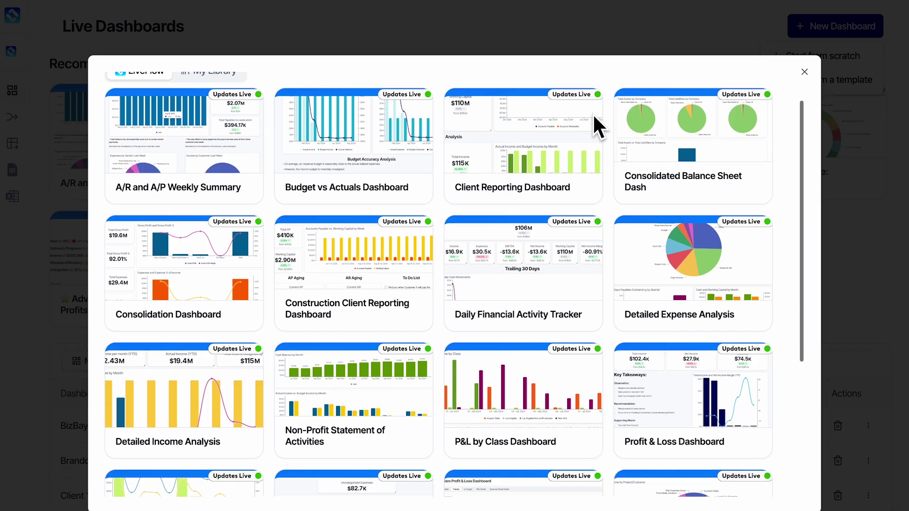
Create 'Copy of Advisory Package: Construction' from the Advisory Package: Construction template.
{"action": "scroll", "coordinate": [594, 116], "scroll_direction": "down", "scroll_amount": 3}
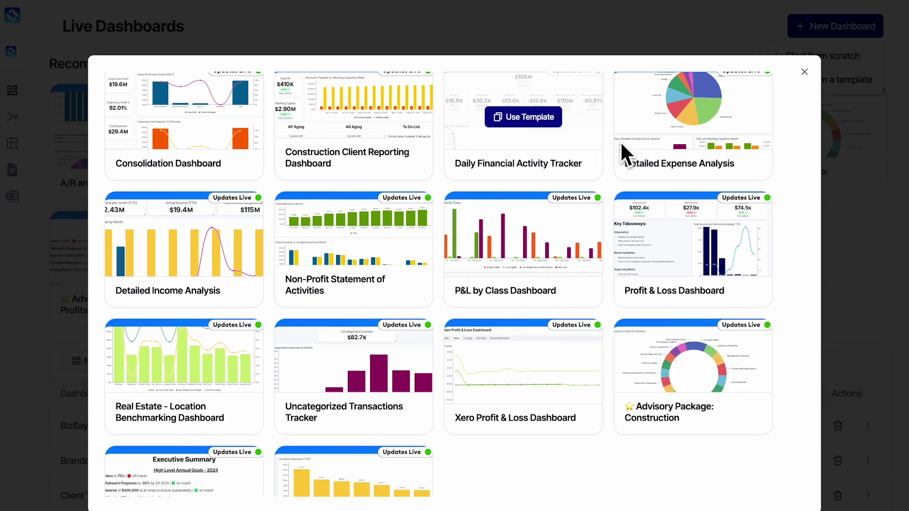
{"action": "left_click", "coordinate": [697, 374]}
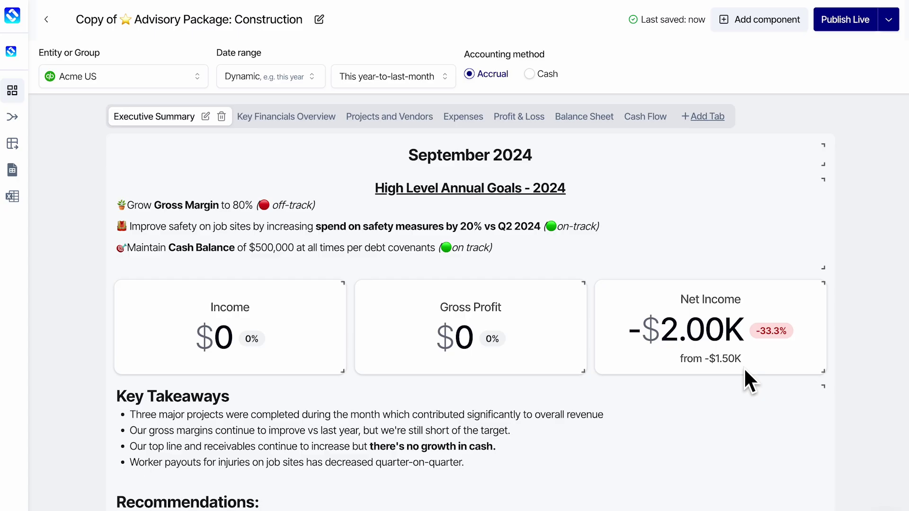
{"action": "scroll", "coordinate": [745, 371], "scroll_direction": "down", "scroll_amount": 15}
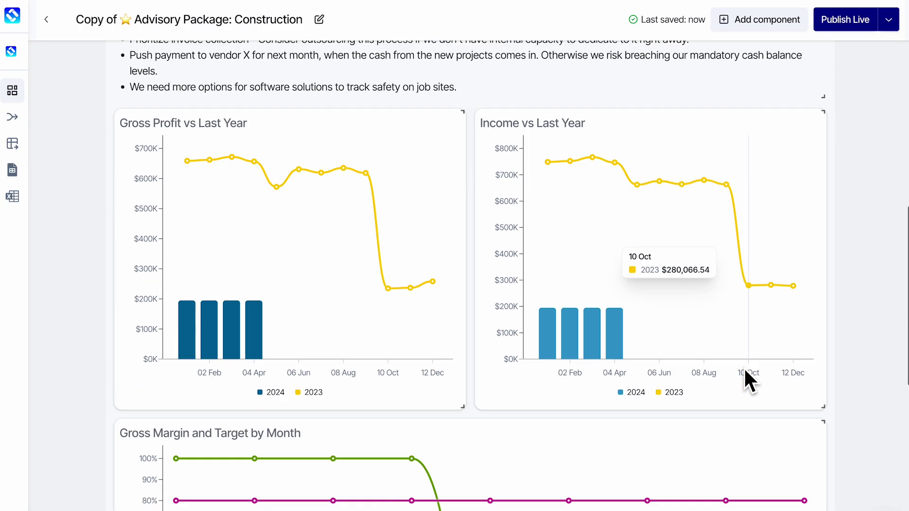
{"action": "scroll", "coordinate": [745, 378], "scroll_direction": "up", "scroll_amount": 15}
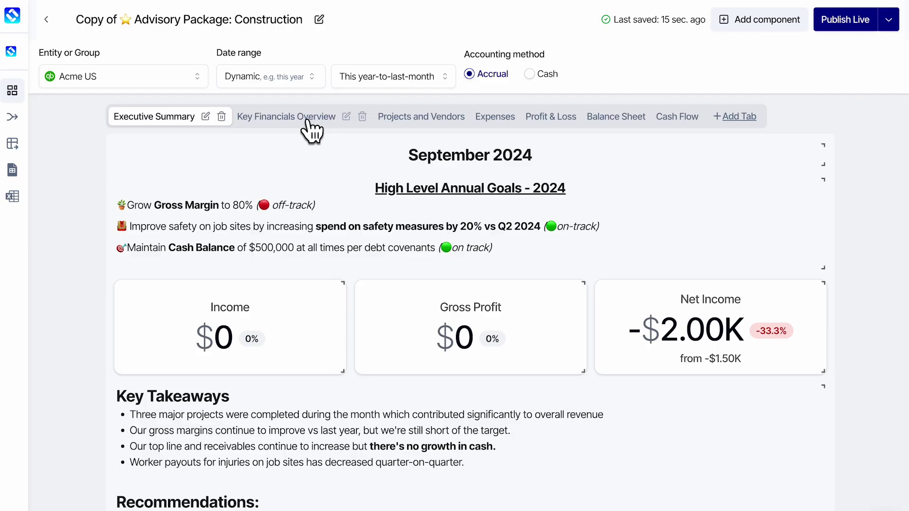
Review the Key Financials Overview, Projects and Vendors, Expenses, Profit & Loss, Balance Sheet and Cash Flow tabs.
{"action": "left_click", "coordinate": [310, 118]}
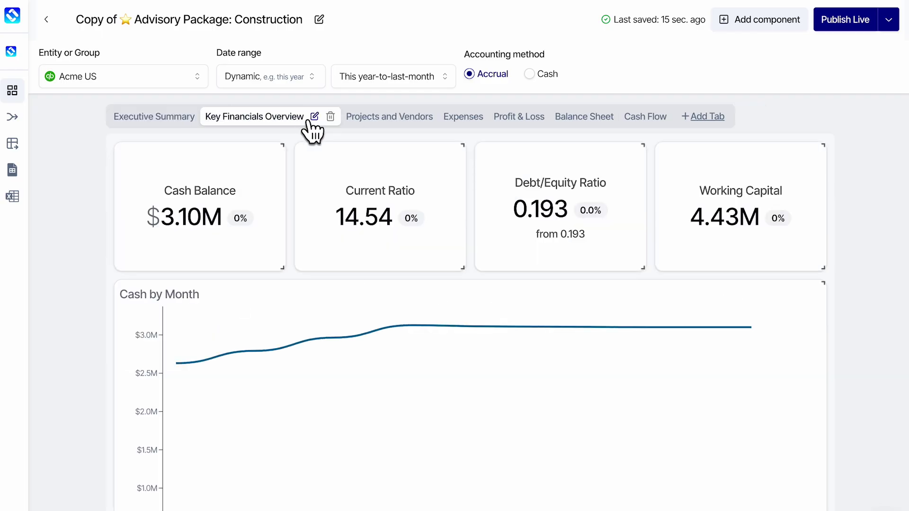
{"action": "left_click", "coordinate": [376, 118]}
{"action": "left_click", "coordinate": [461, 124]}
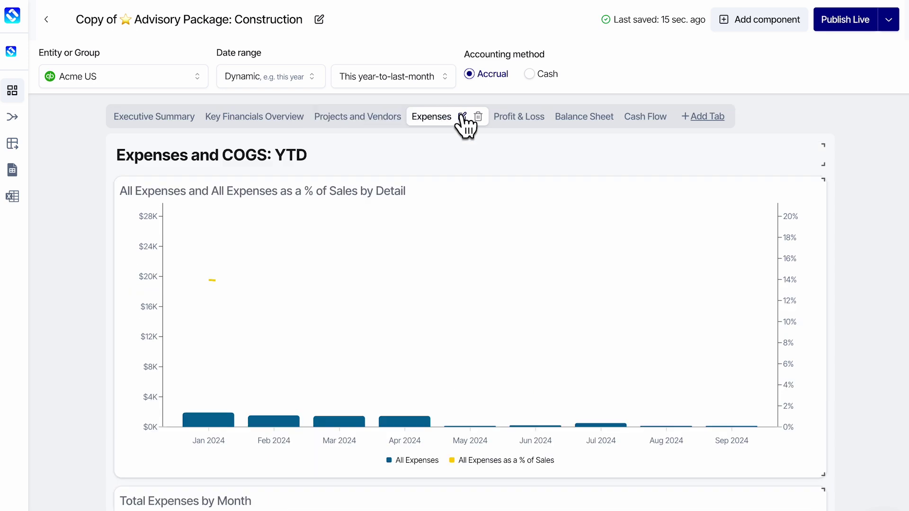
{"action": "left_click", "coordinate": [526, 118]}
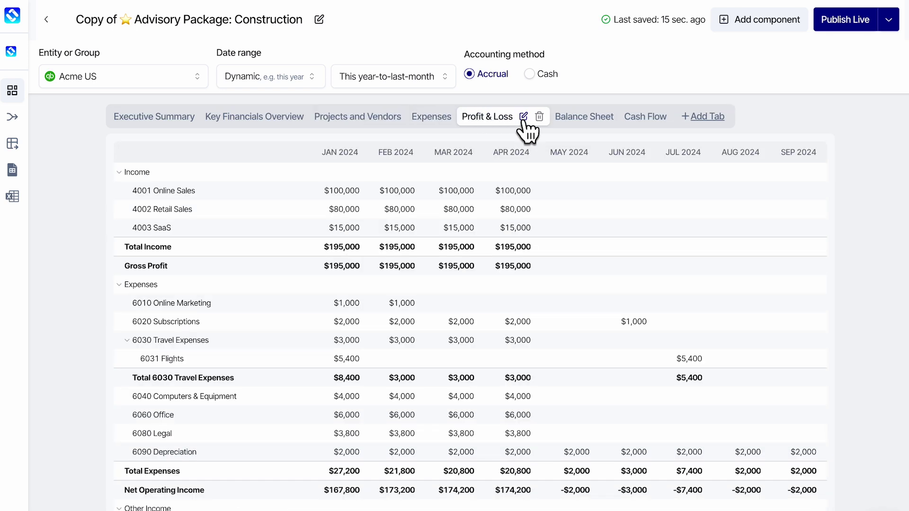
{"action": "scroll", "coordinate": [581, 265], "scroll_direction": "down", "scroll_amount": 3}
{"action": "scroll", "coordinate": [579, 101], "scroll_direction": "up", "scroll_amount": 3}
{"action": "left_click", "coordinate": [585, 118]}
{"action": "left_click", "coordinate": [639, 118]}
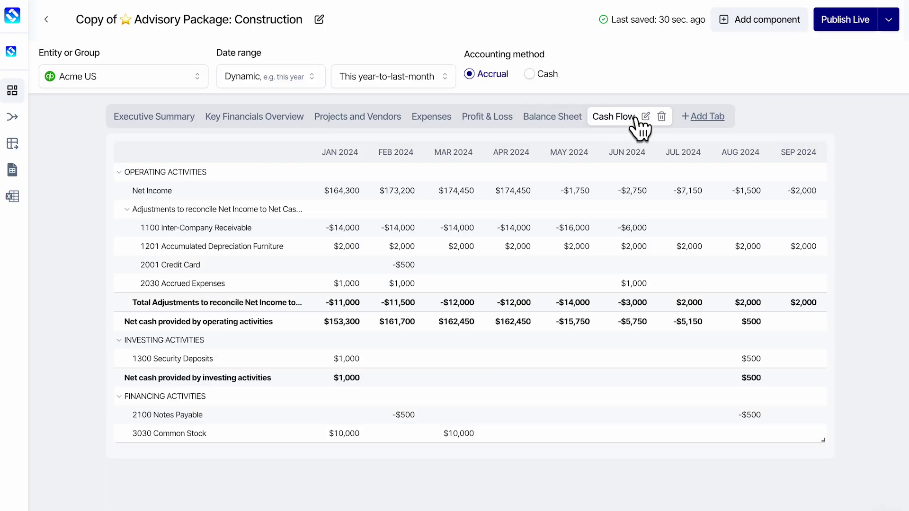
Publish the dashboard live and preview Key Financials Overview and Profit & Loss in client view.
{"action": "left_click", "coordinate": [858, 24]}
{"action": "left_click", "coordinate": [650, 334]}
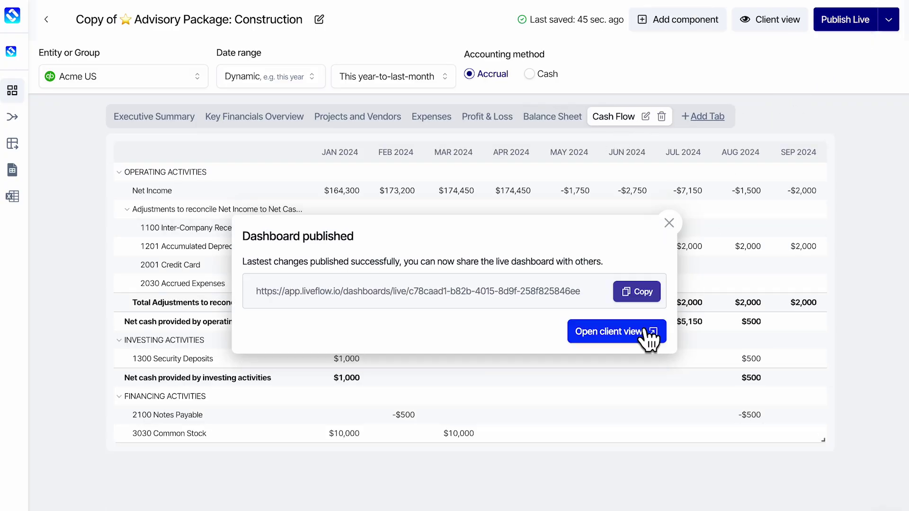
{"action": "left_click", "coordinate": [647, 331]}
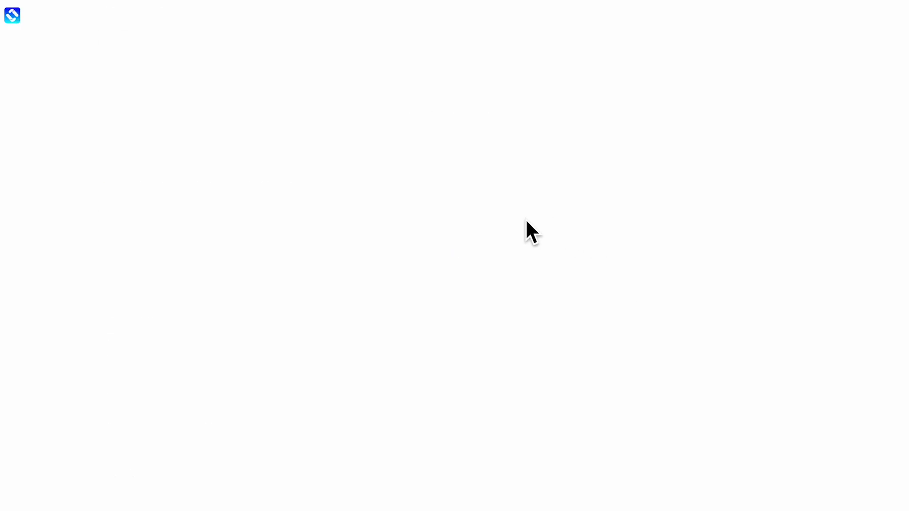
{"action": "left_click", "coordinate": [224, 56]}
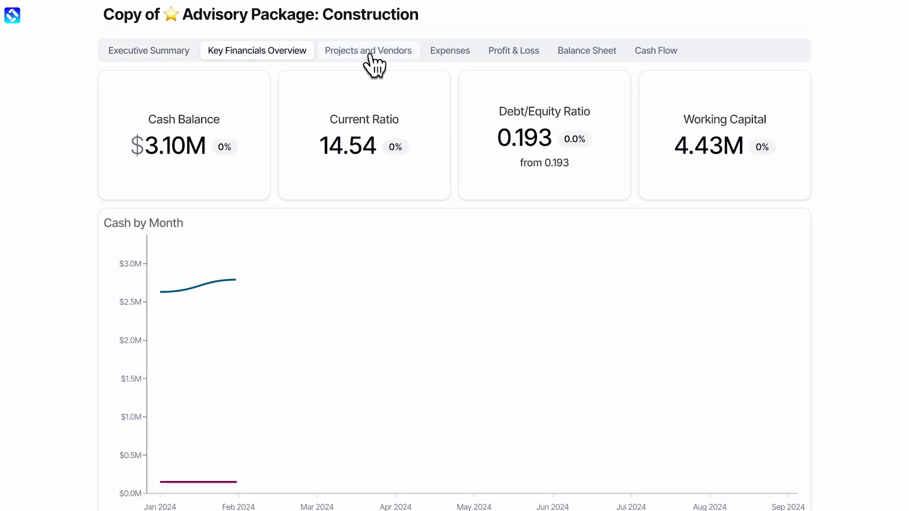
{"action": "scroll", "coordinate": [399, 125], "scroll_direction": "down", "scroll_amount": 10}
{"action": "scroll", "coordinate": [399, 126], "scroll_direction": "up", "scroll_amount": 15}
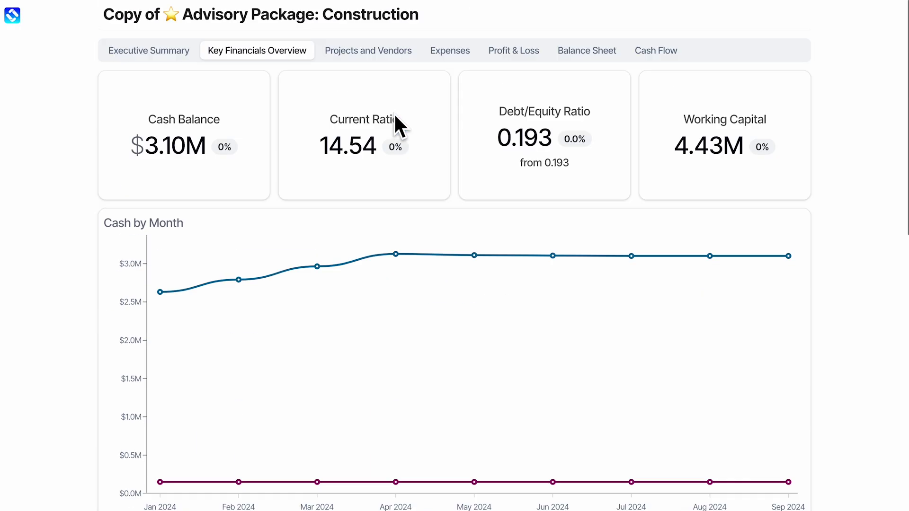
{"action": "left_click", "coordinate": [512, 52]}
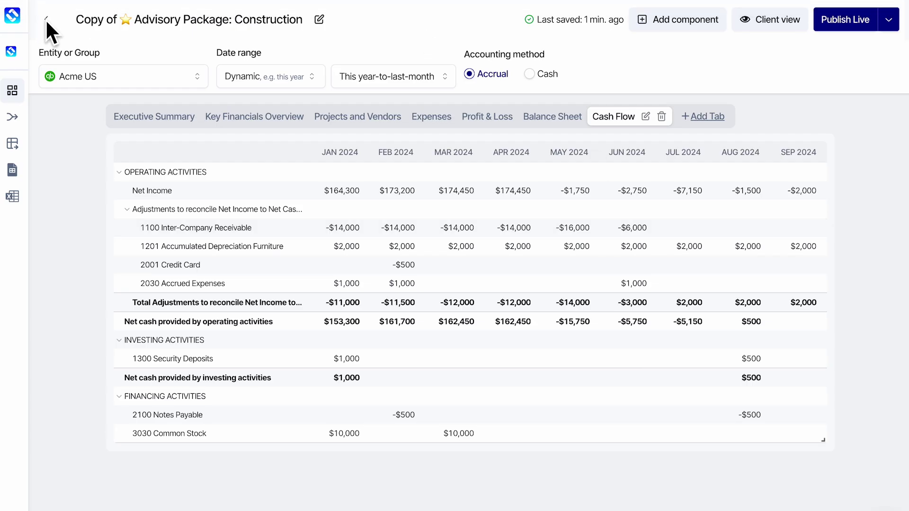
Add the Advisory Package dashboard to the template library and check it under My Templates.
{"action": "left_click", "coordinate": [45, 17]}
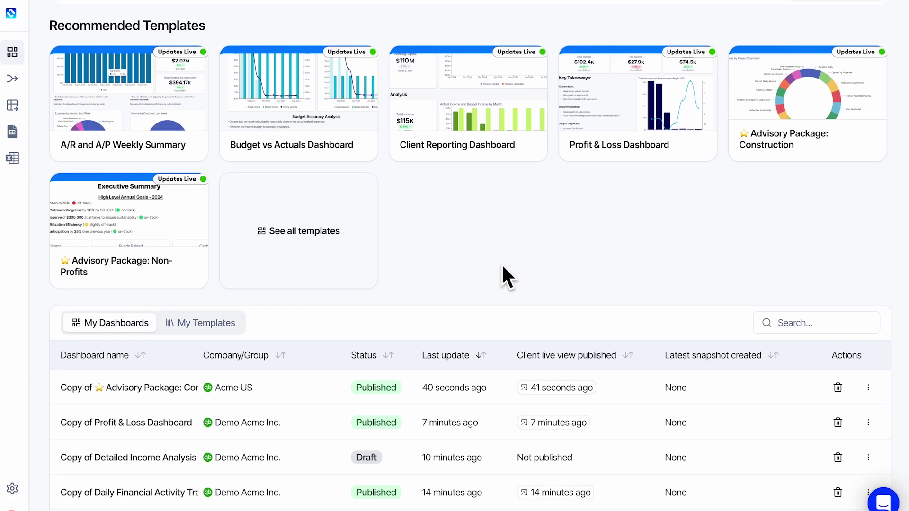
{"action": "left_click", "coordinate": [868, 388]}
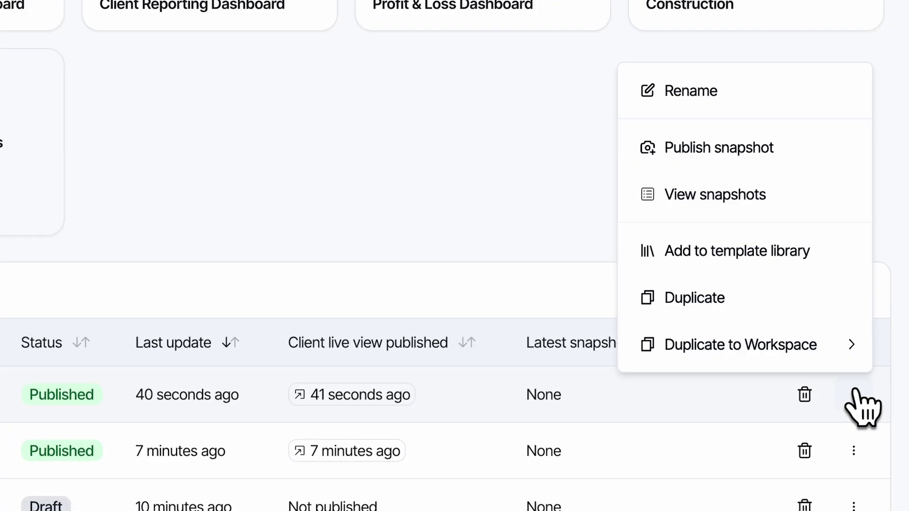
{"action": "left_click", "coordinate": [768, 256]}
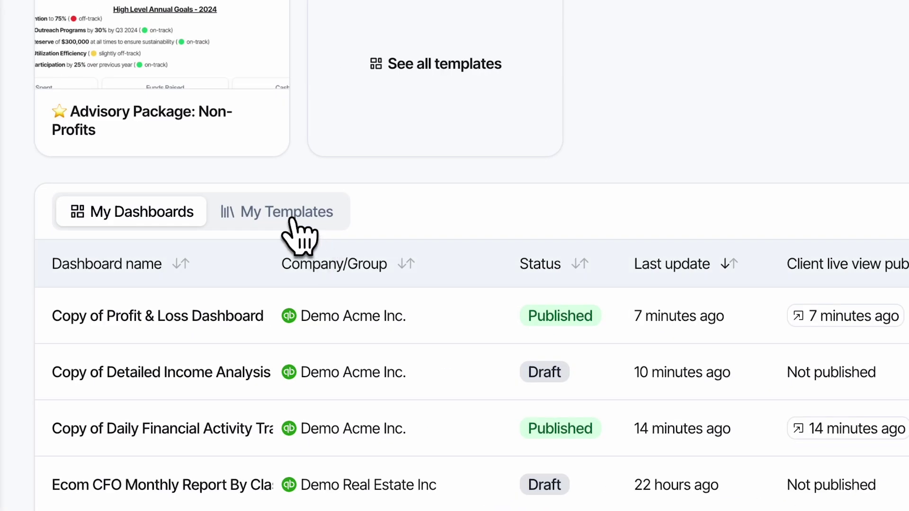
{"action": "left_click", "coordinate": [290, 220]}
Reopen the Advisory Package dashboard and keep Acme US as its entity.
{"action": "left_click", "coordinate": [211, 305]}
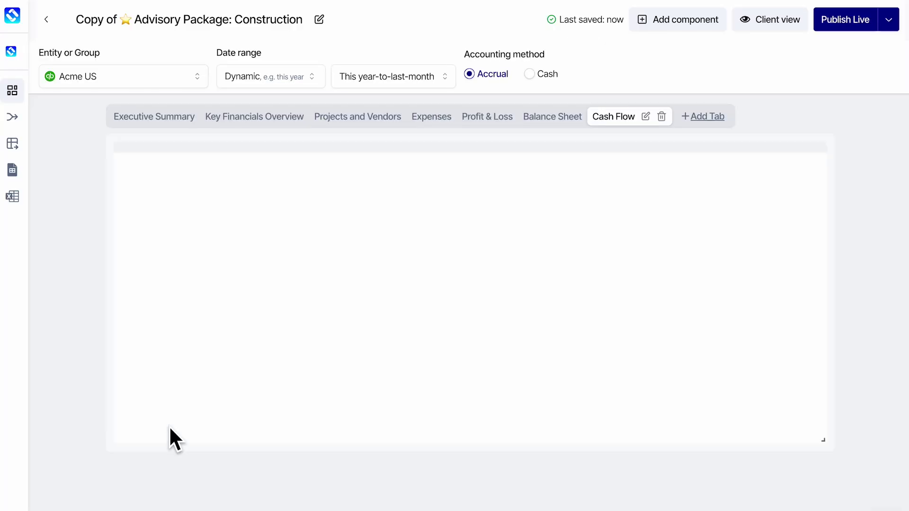
{"action": "left_click", "coordinate": [180, 77]}
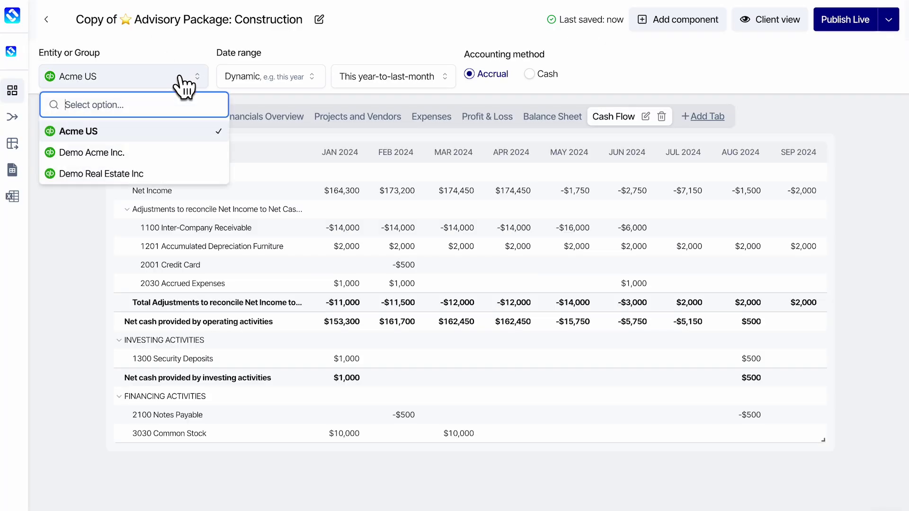
{"action": "left_click", "coordinate": [171, 50]}
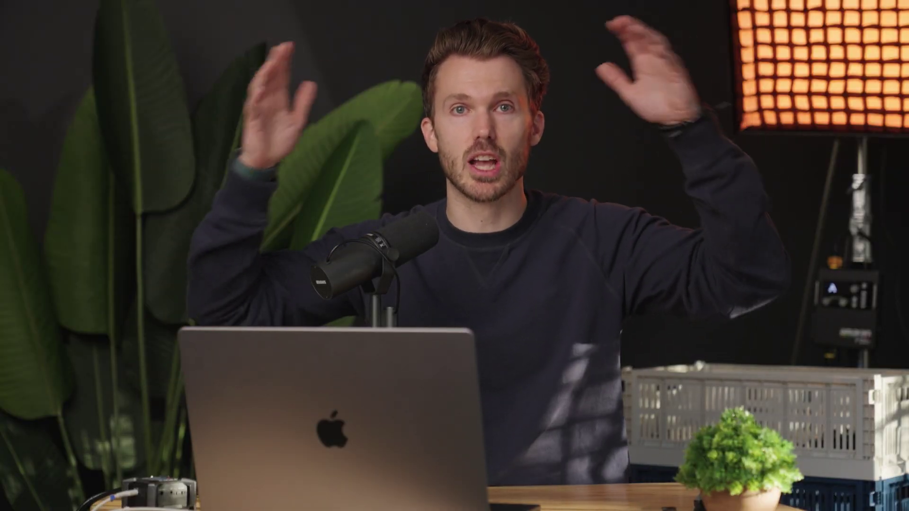